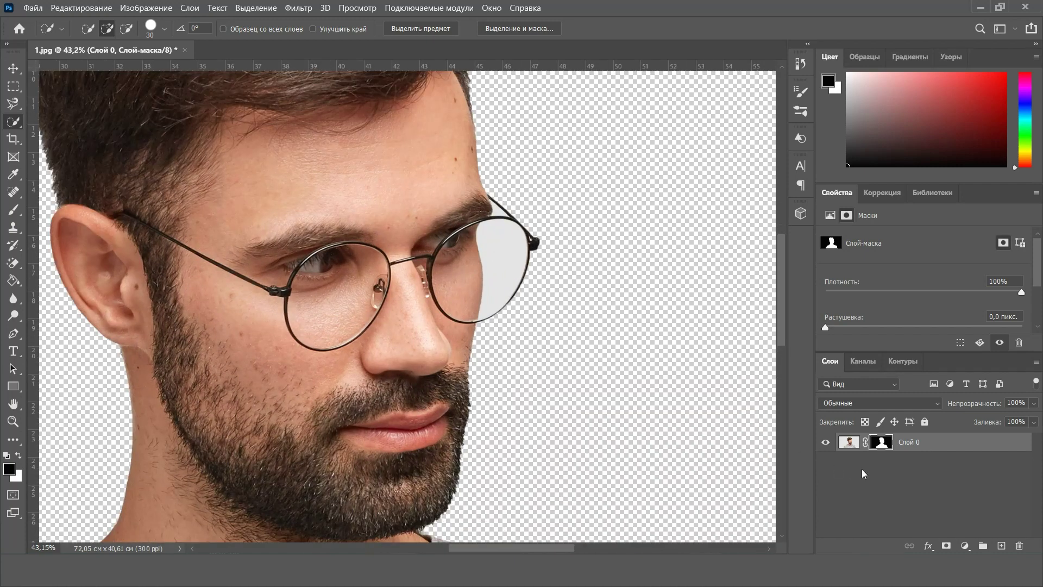
Erase the leftover light grey background inside the far eyeglass lens on the layer's image with the Magic Eraser
{"action": "left_click", "coordinate": [847, 444]}
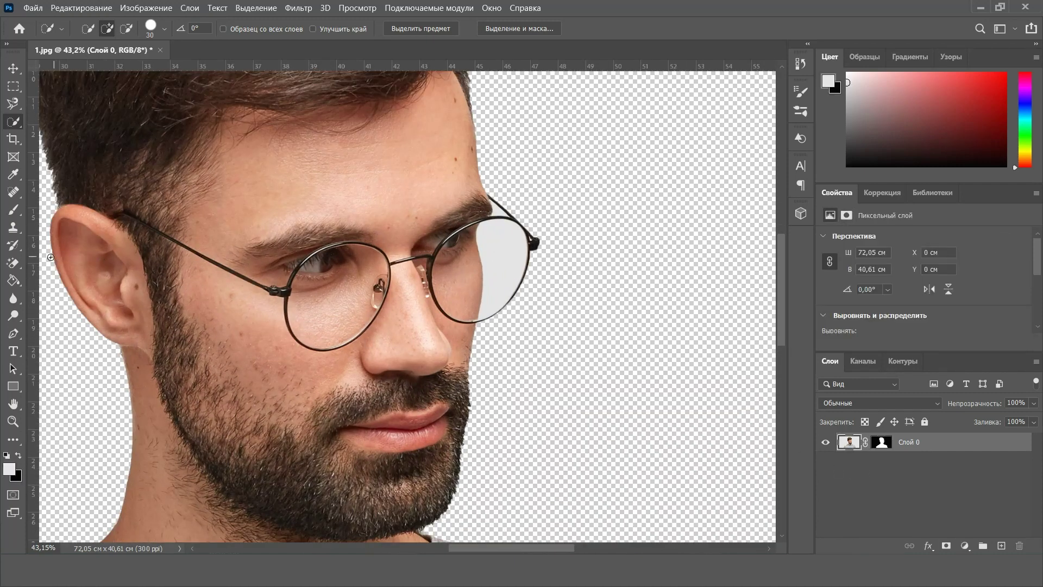
{"action": "right_click", "coordinate": [13, 263]}
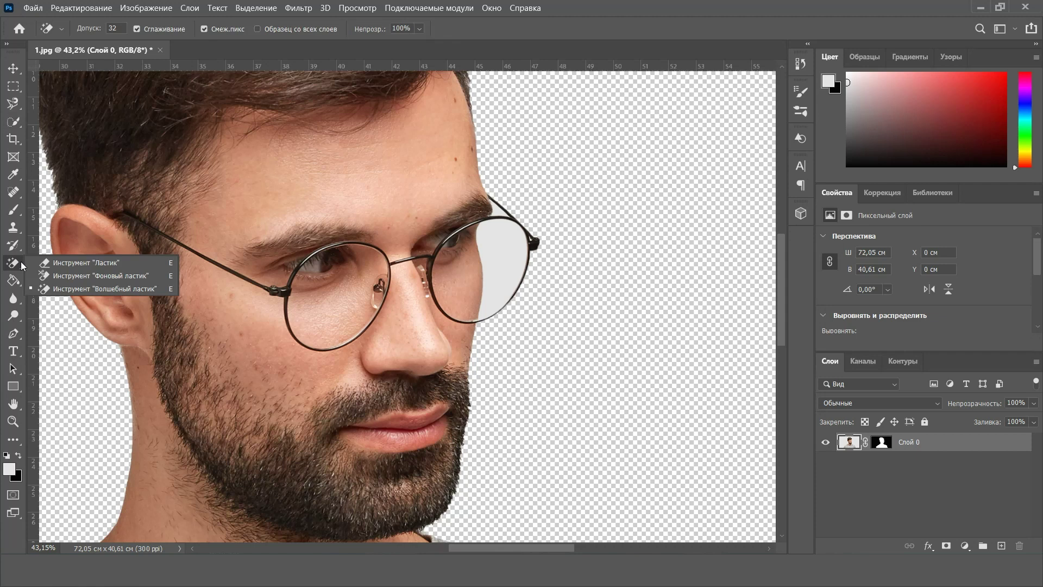
{"action": "left_click", "coordinate": [70, 289]}
{"action": "left_click", "coordinate": [502, 261]}
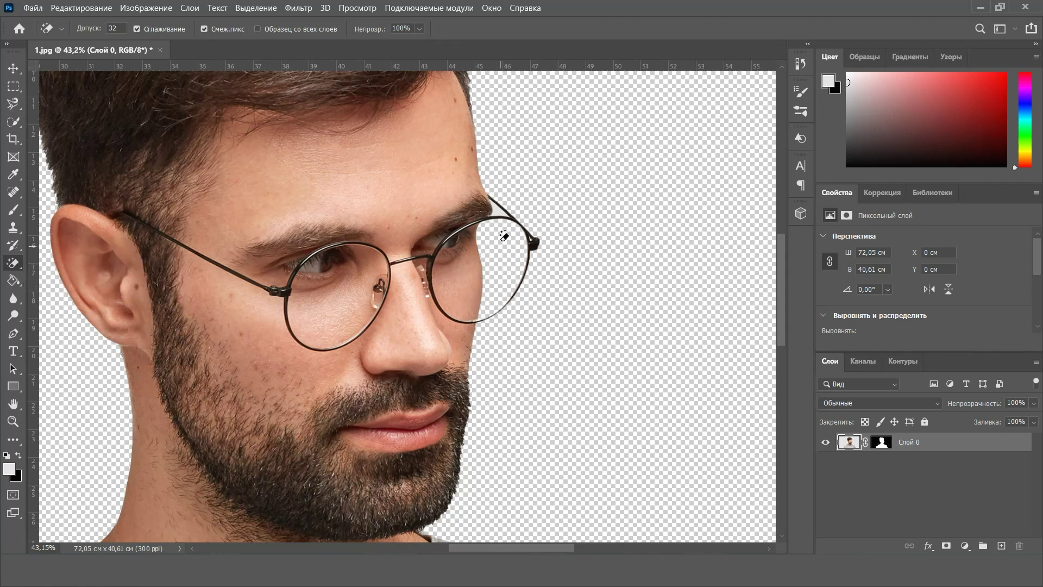
Create a new 1920 × 1080 pixel RGB document at 300 pixels/inch with a white background
{"action": "scroll", "coordinate": [268, 250], "scroll_direction": "down", "scroll_amount": 10}
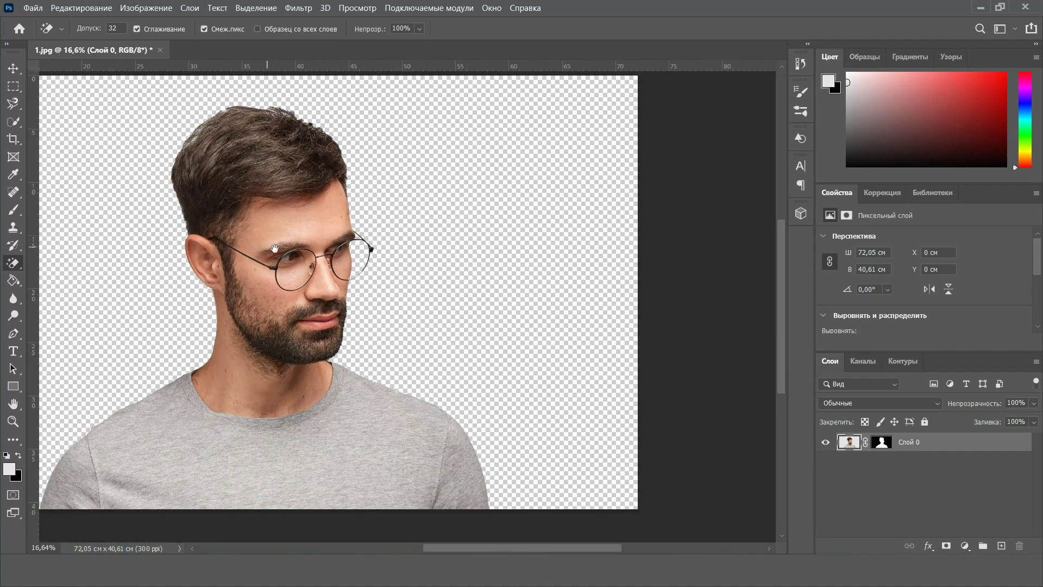
{"action": "left_click_drag", "start_coordinate": [265, 246], "coordinate": [424, 250]}
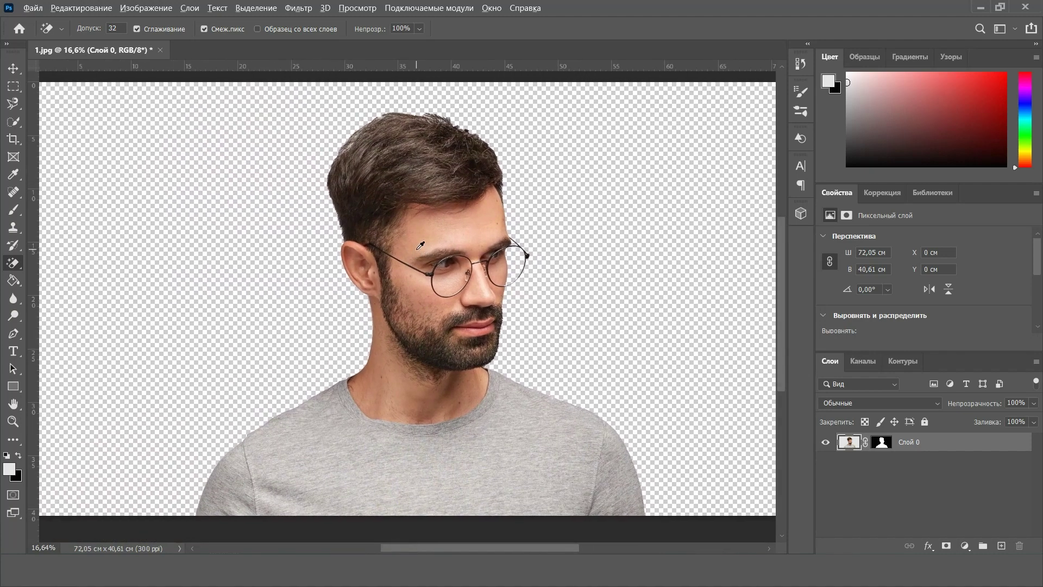
{"action": "key", "text": "ctrl+0"}
{"action": "key", "text": "v"}
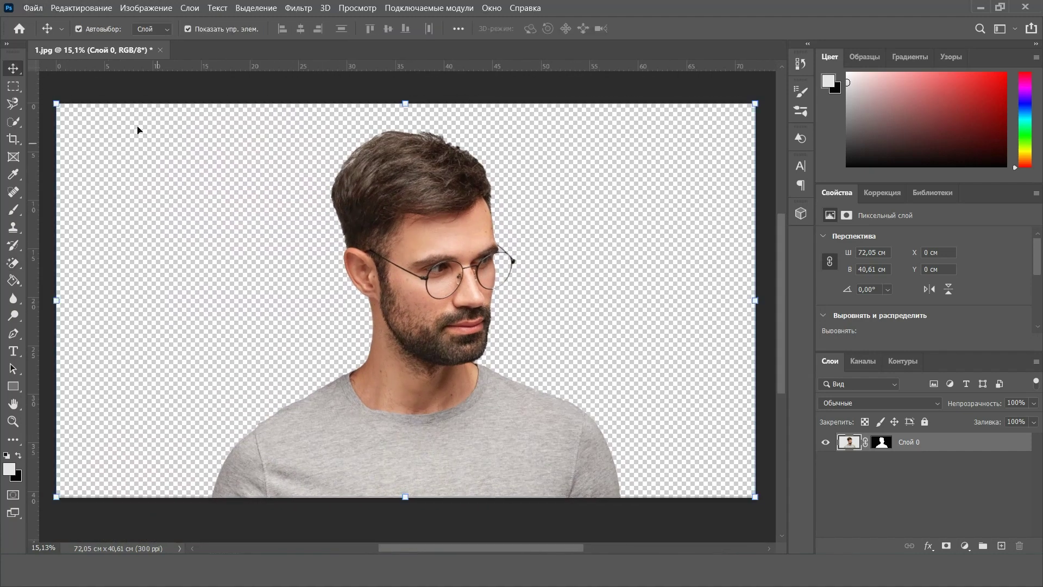
{"action": "left_click", "coordinate": [38, 11]}
{"action": "left_click", "coordinate": [43, 24]}
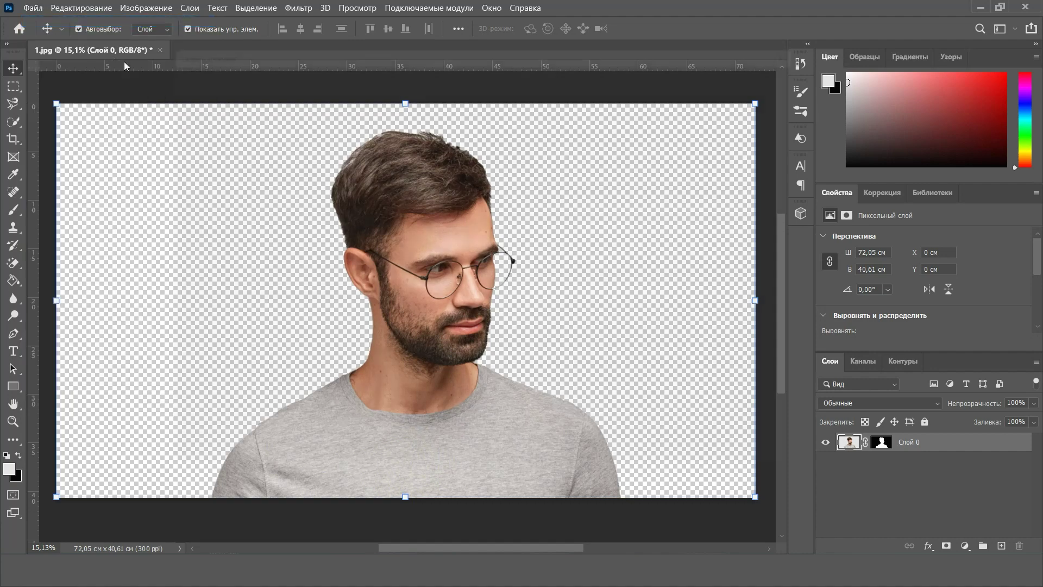
{"action": "left_click", "coordinate": [687, 150]}
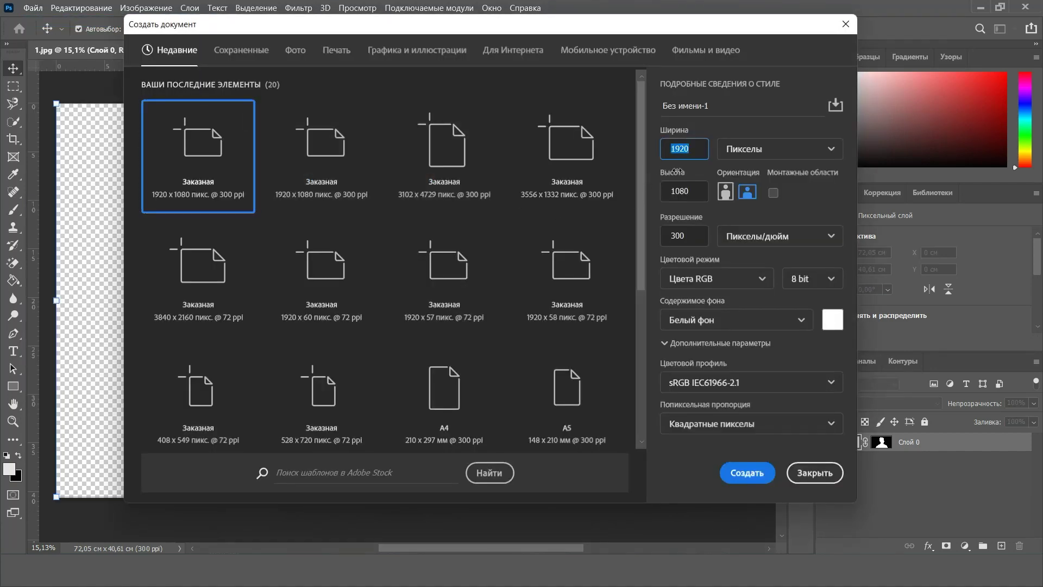
{"action": "left_click", "coordinate": [689, 190]}
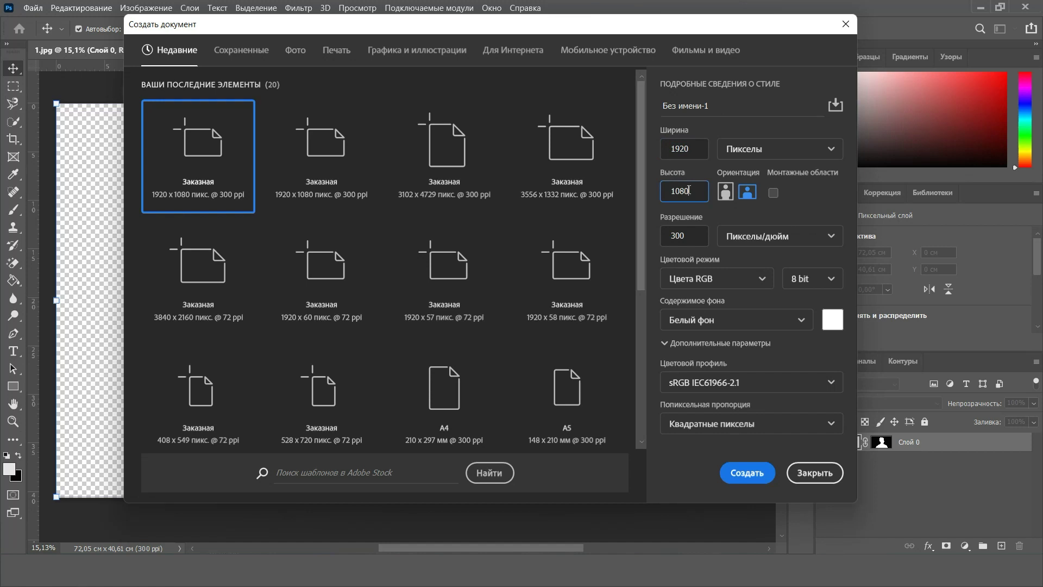
{"action": "left_click", "coordinate": [687, 235]}
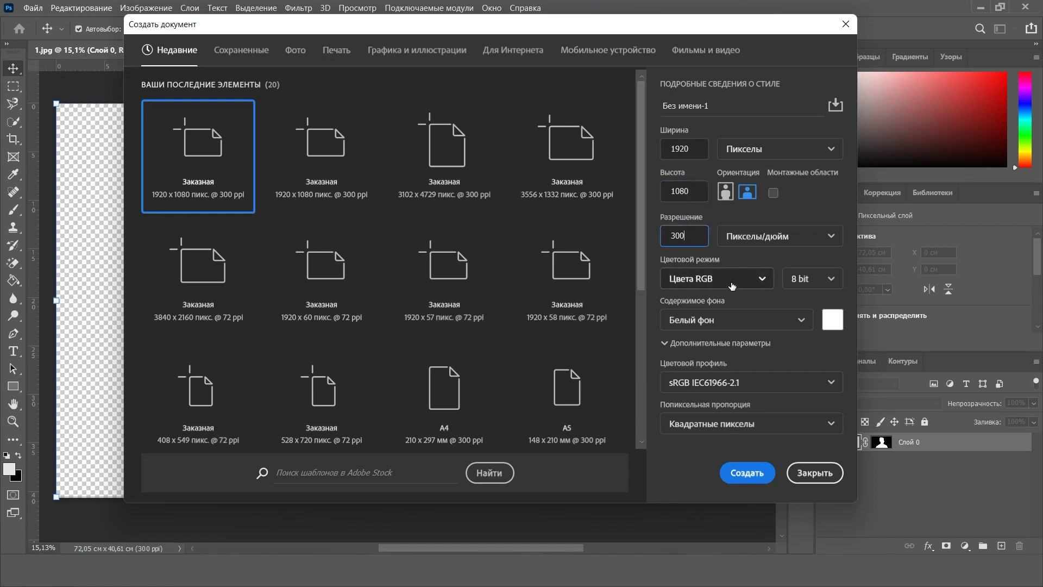
{"action": "left_click", "coordinate": [747, 473]}
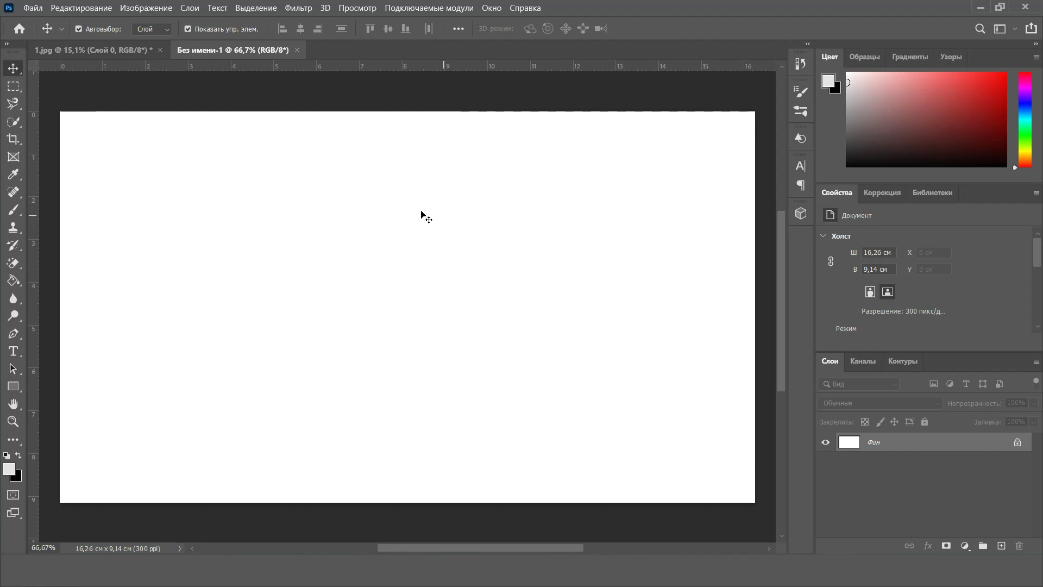
Copy the masked cut-out of the man from 1.jpg into the new blank document
{"action": "left_click", "coordinate": [138, 52]}
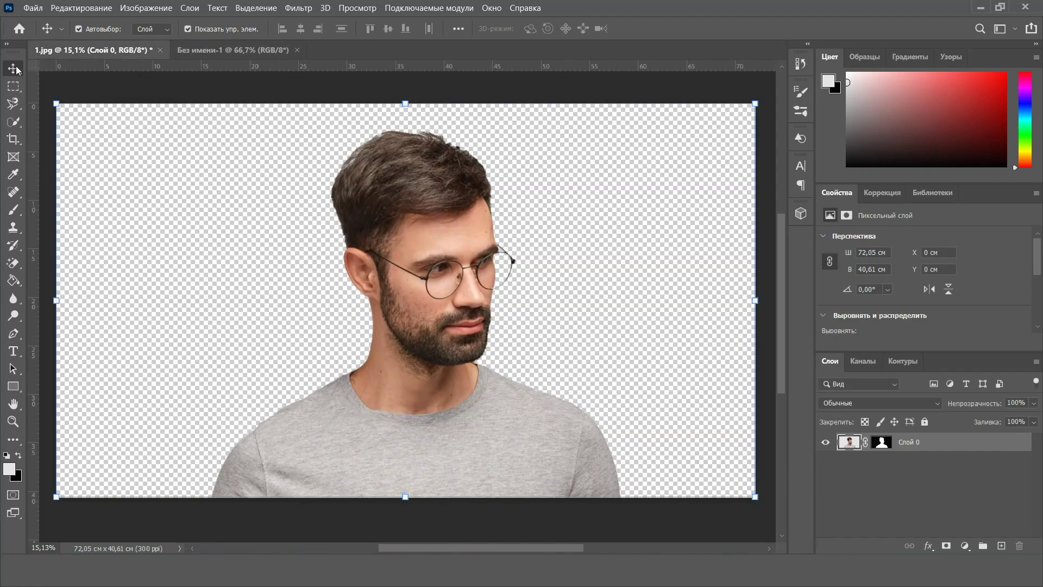
{"action": "left_click_drag", "start_coordinate": [373, 201], "coordinate": [370, 256]}
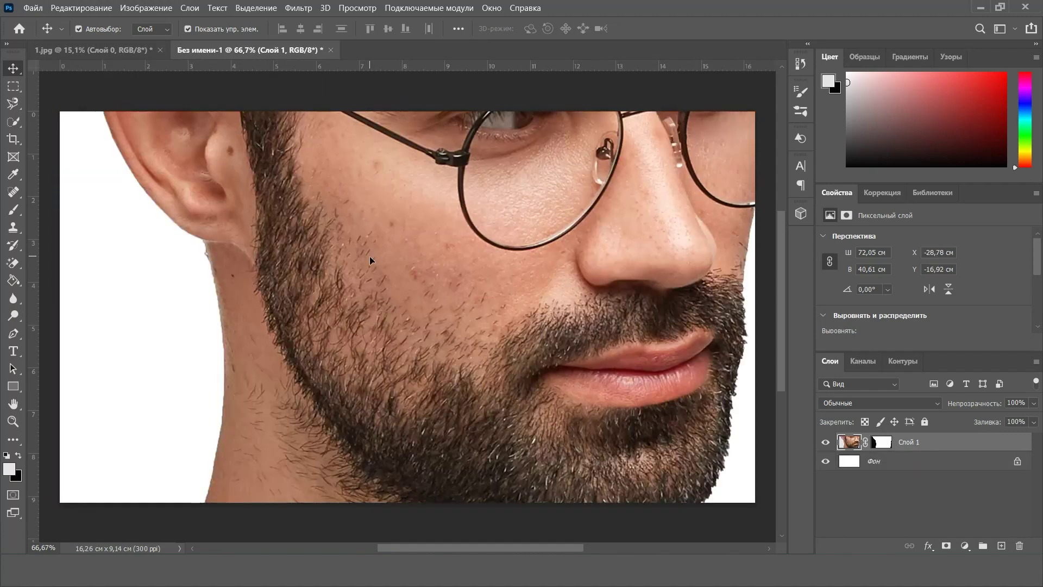
Scale the man to 23.23%, centred with his shoulders at the canvas's lower edge, and desaturate his layer
{"action": "scroll", "coordinate": [420, 250], "scroll_direction": "down", "scroll_amount": 1}
{"action": "scroll", "coordinate": [419, 250], "scroll_direction": "down", "scroll_amount": 5}
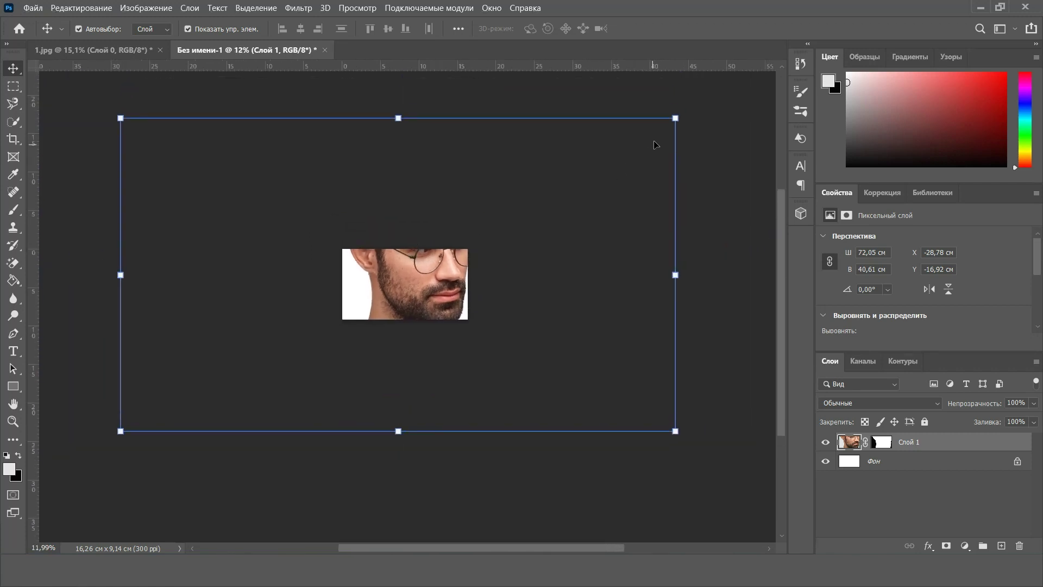
{"action": "left_click_drag", "start_coordinate": [675, 117], "coordinate": [333, 310]}
{"action": "left_click_drag", "start_coordinate": [210, 380], "coordinate": [407, 272]}
{"action": "left_click_drag", "start_coordinate": [521, 203], "coordinate": [484, 233]}
{"action": "scroll", "coordinate": [402, 269], "scroll_direction": "up", "scroll_amount": 5}
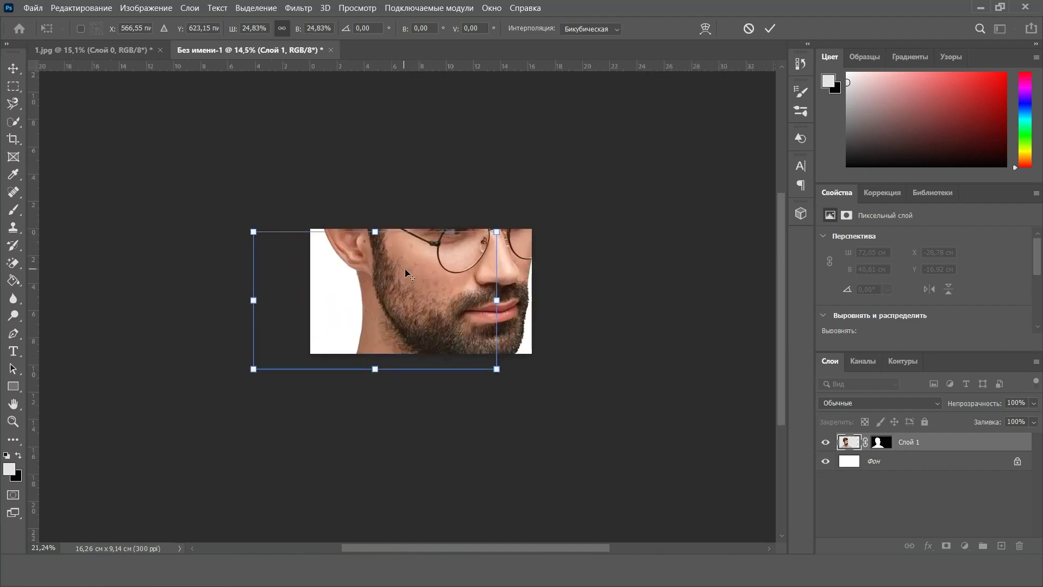
{"action": "left_click_drag", "start_coordinate": [425, 296], "coordinate": [430, 299]}
{"action": "left_click_drag", "start_coordinate": [709, 160], "coordinate": [691, 163]}
{"action": "mouse_move", "coordinate": [438, 294]}
{"action": "left_mouse_down"}
{"action": "mouse_move", "coordinate": [443, 305]}
{"action": "mouse_move", "coordinate": [451, 283]}
{"action": "left_mouse_up"}
{"action": "left_click", "coordinate": [770, 30]}
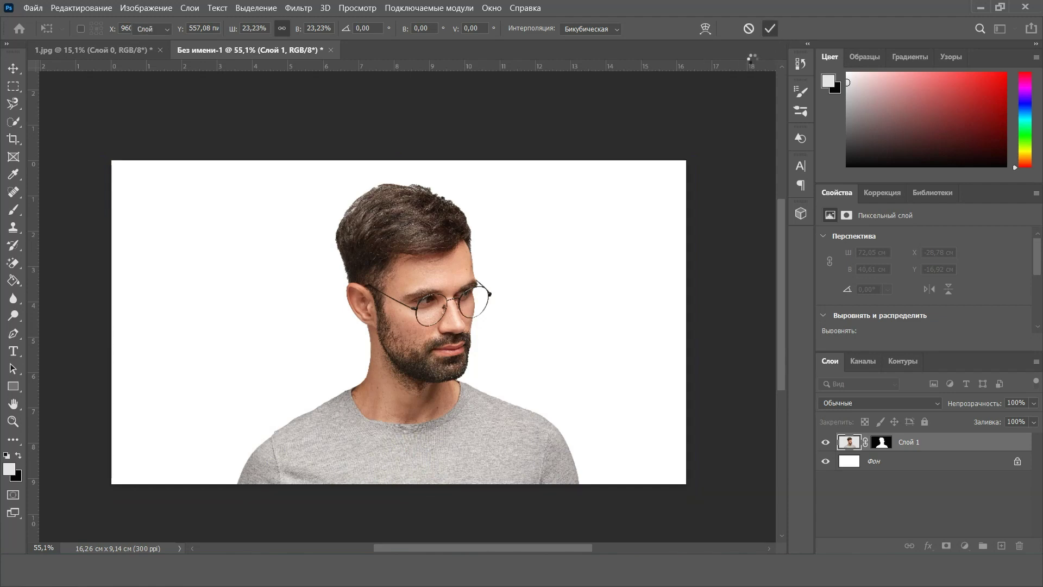
{"action": "key", "text": "ctrl+shift+u"}
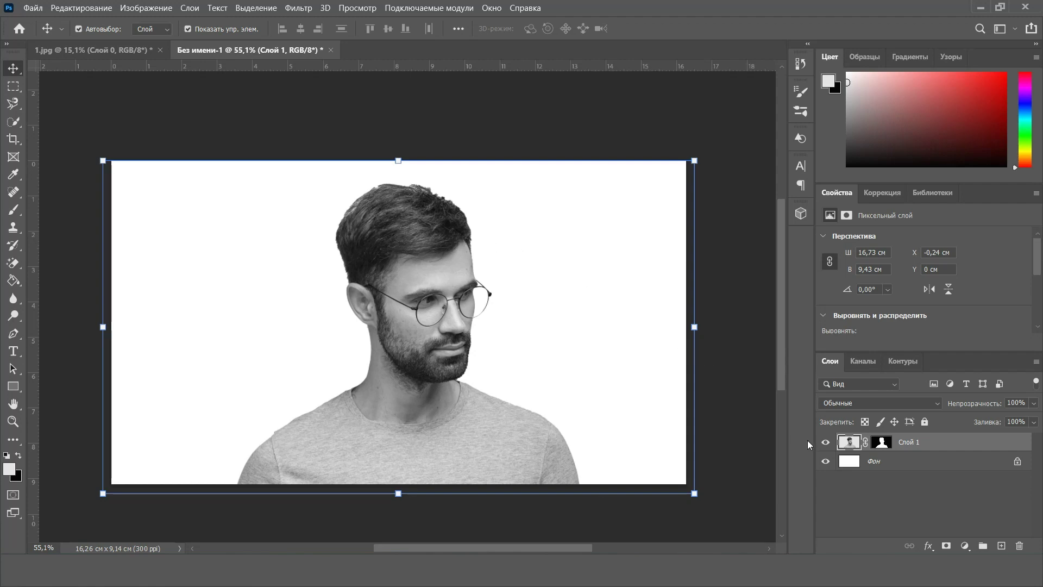
Add a solid colour fill layer in #cbd9dc beneath the man and delete the white Фон layer
{"action": "left_click", "coordinate": [881, 461]}
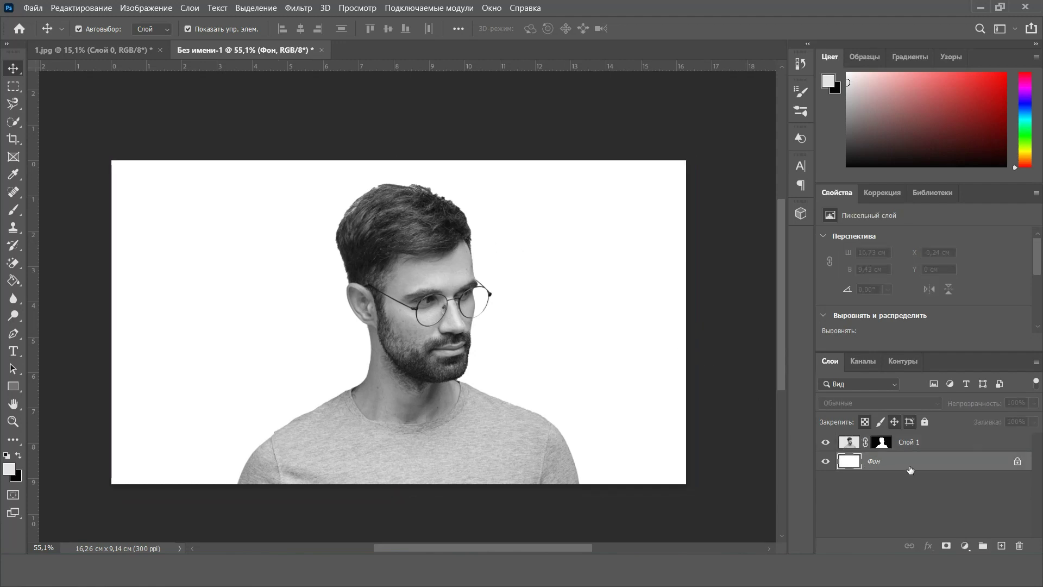
{"action": "left_click", "coordinate": [965, 547]}
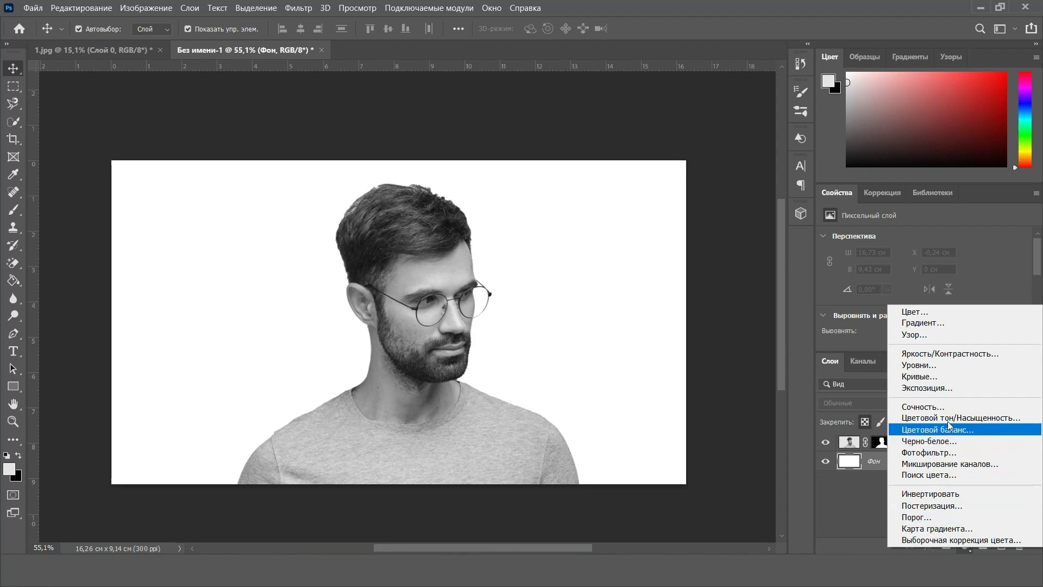
{"action": "left_click", "coordinate": [931, 314]}
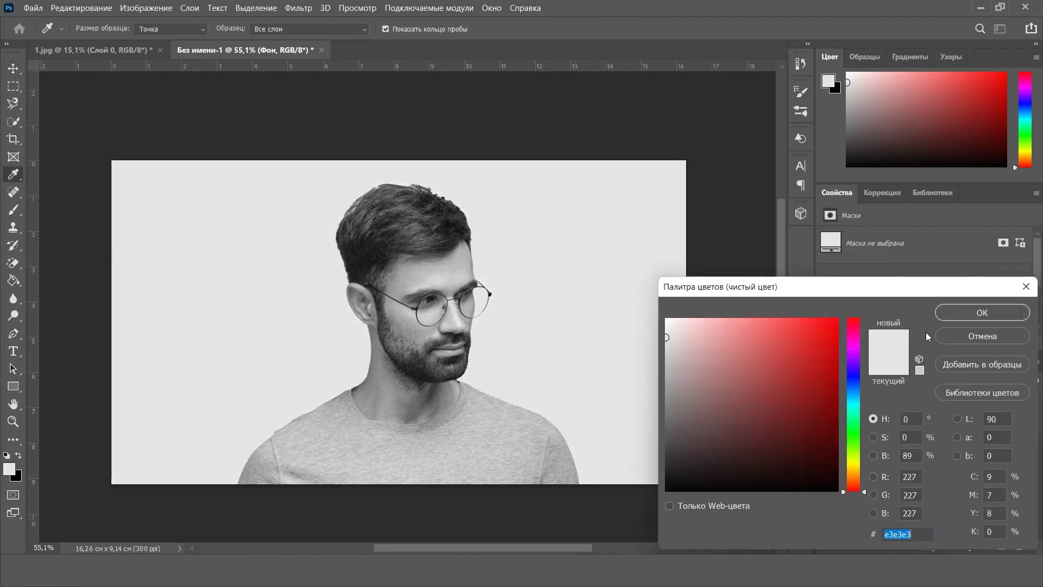
{"action": "left_click", "coordinate": [852, 391]}
{"action": "mouse_move", "coordinate": [680, 356]}
{"action": "left_mouse_down"}
{"action": "mouse_move", "coordinate": [673, 345]}
{"action": "mouse_move", "coordinate": [660, 358]}
{"action": "mouse_move", "coordinate": [679, 342]}
{"action": "left_mouse_up"}
{"action": "left_click", "coordinate": [854, 400]}
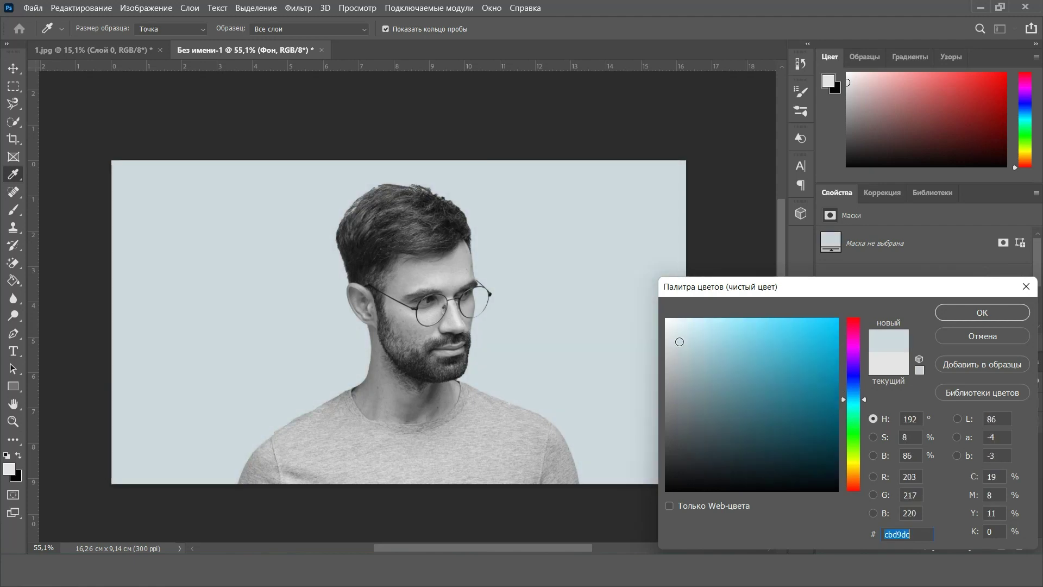
{"action": "left_click", "coordinate": [947, 315]}
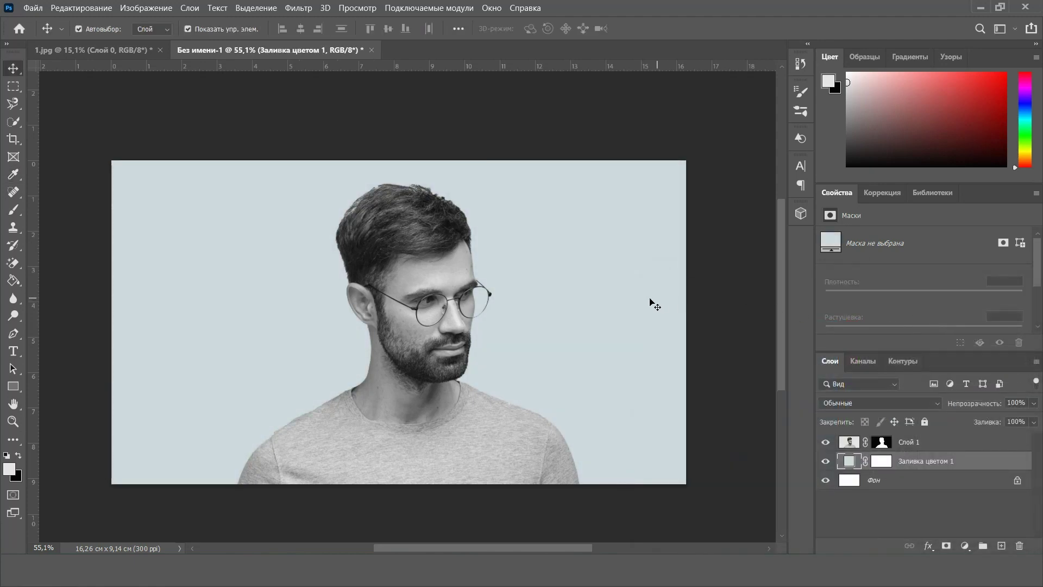
{"action": "left_click_drag", "start_coordinate": [880, 481], "coordinate": [1019, 545]}
{"action": "left_click", "coordinate": [888, 482]}
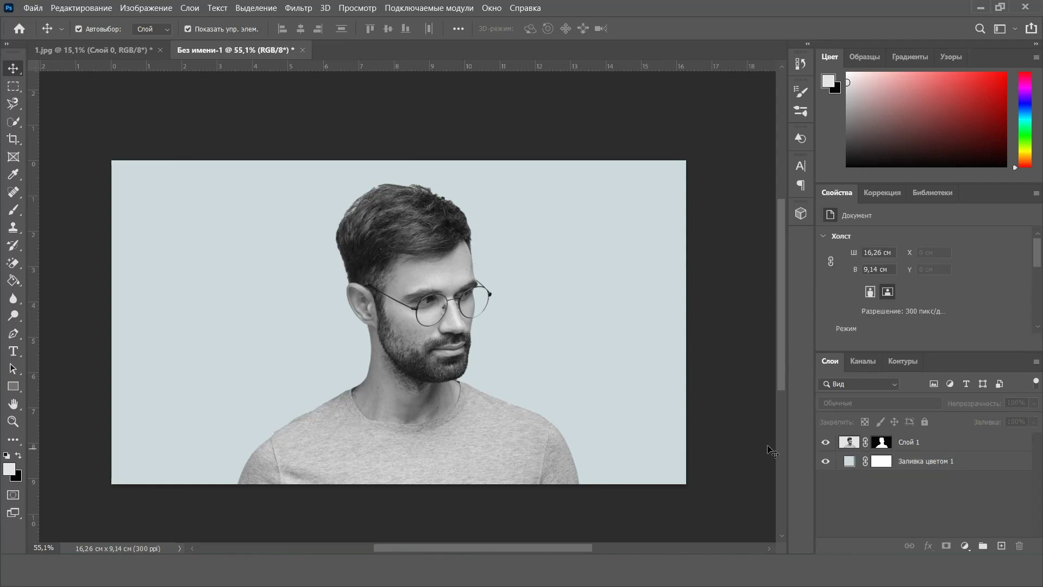
Place Background.mp4 from the Урок 2 folder on the canvas as the topmost layer
{"action": "key", "text": "alt+Tab"}
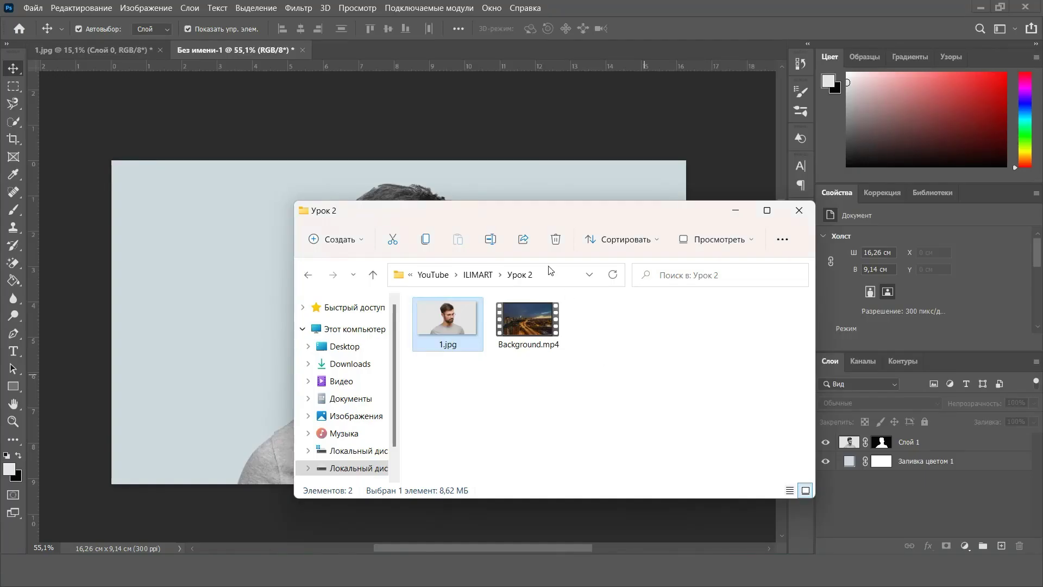
{"action": "left_click_drag", "start_coordinate": [534, 214], "coordinate": [553, 234]}
{"action": "left_click_drag", "start_coordinate": [531, 346], "coordinate": [266, 247]}
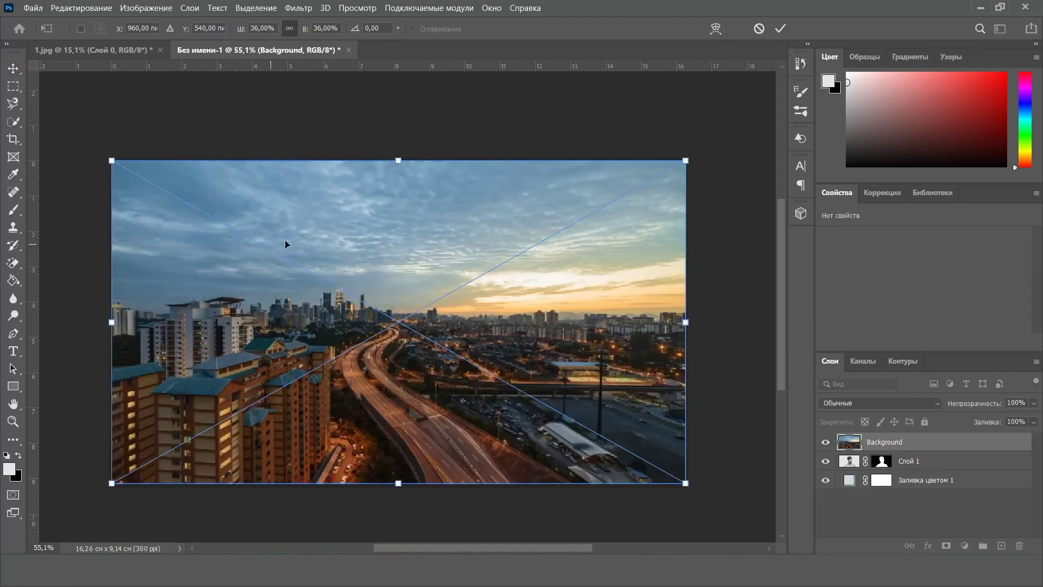
{"action": "key", "text": "Return"}
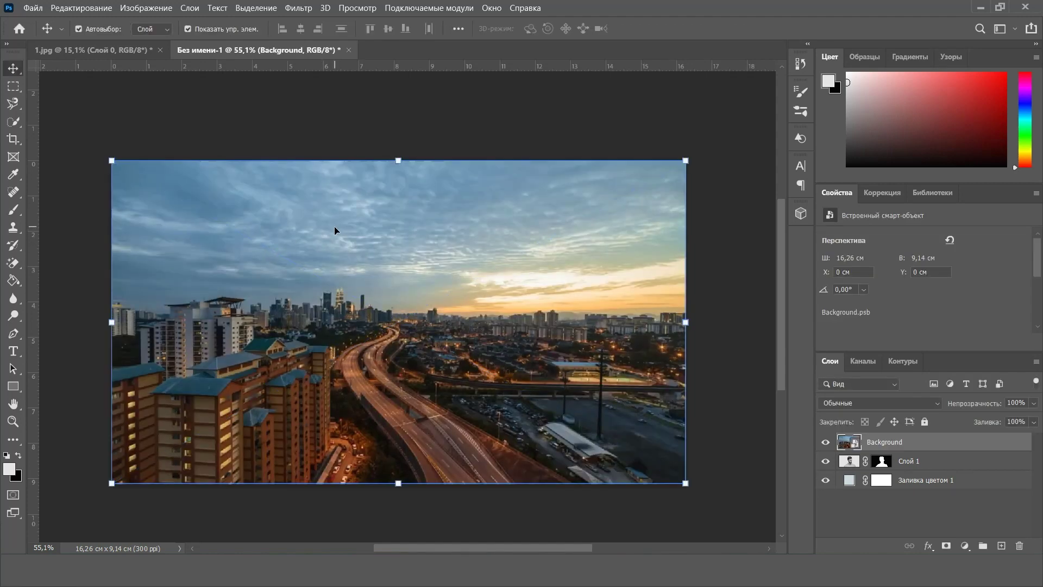
Copy the layer mask from Слой 1 to the Background layer and unlink that mask from the city footage
{"action": "left_click", "coordinate": [887, 466]}
{"action": "left_click_drag", "start_coordinate": [887, 465], "coordinate": [888, 443]}
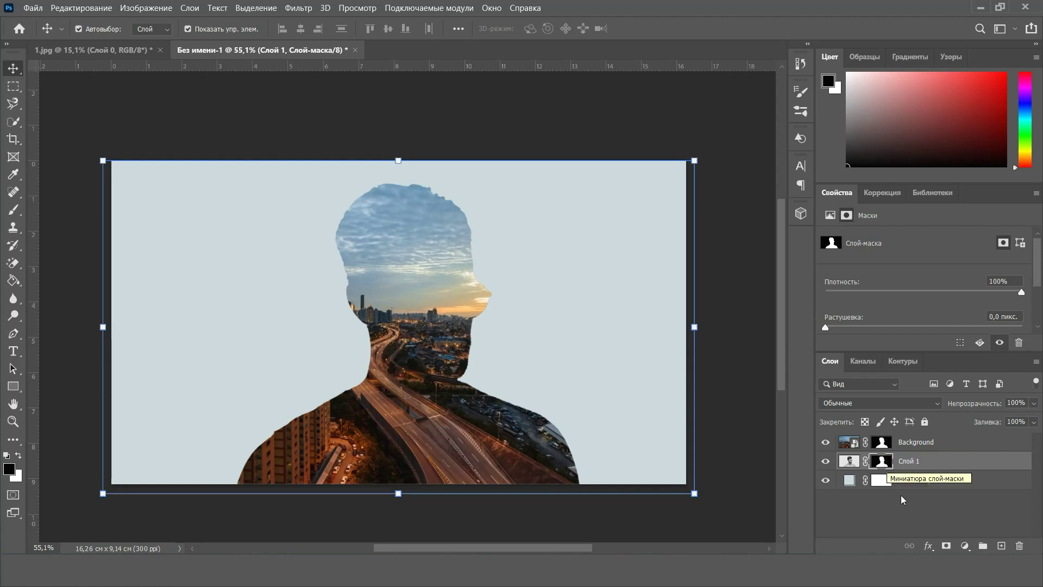
{"action": "left_click", "coordinate": [867, 443]}
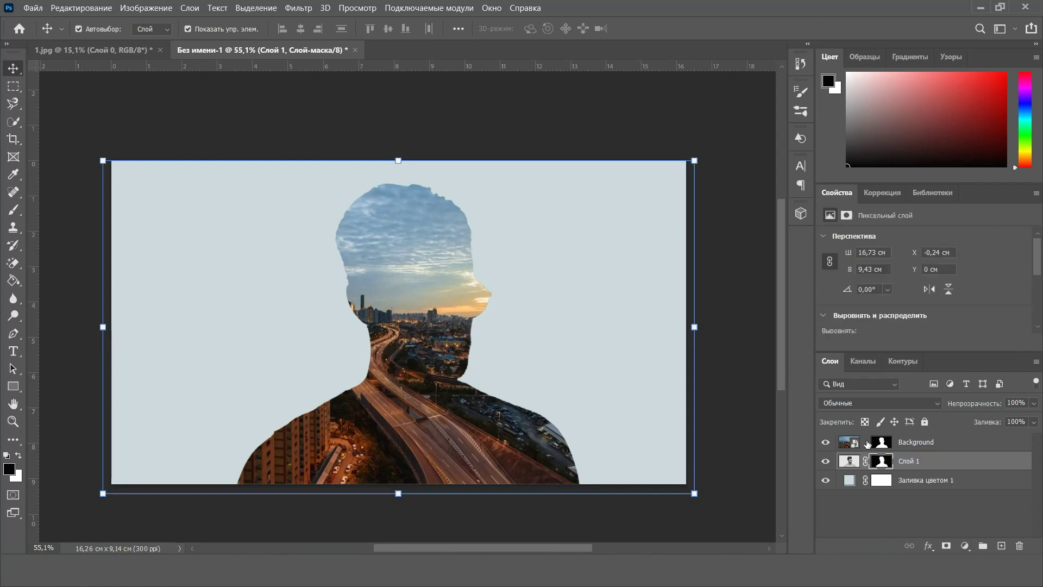
{"action": "left_click", "coordinate": [869, 497]}
Duplicate Слой 1 above the Background layer and set the copy's blend mode to Замена светлым (Lighten)
{"action": "left_click", "coordinate": [929, 463]}
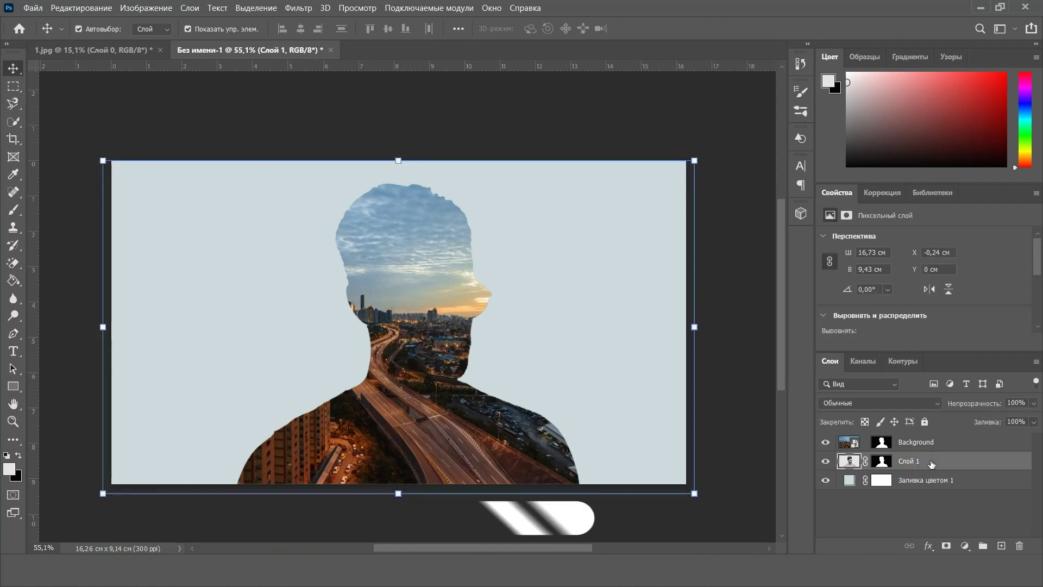
{"action": "left_click_drag", "start_coordinate": [935, 462], "coordinate": [932, 442]}
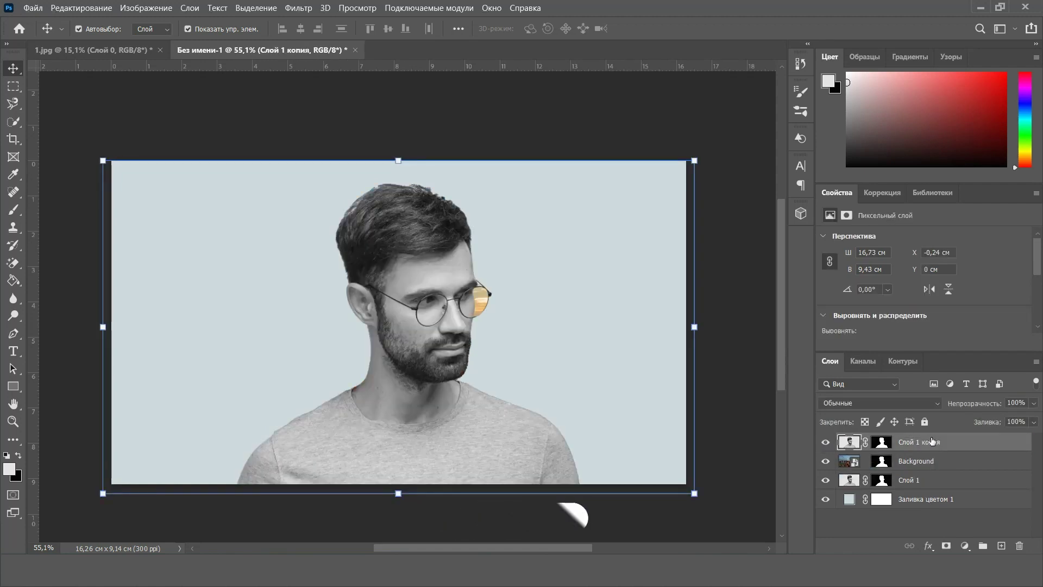
{"action": "left_click", "coordinate": [880, 402]}
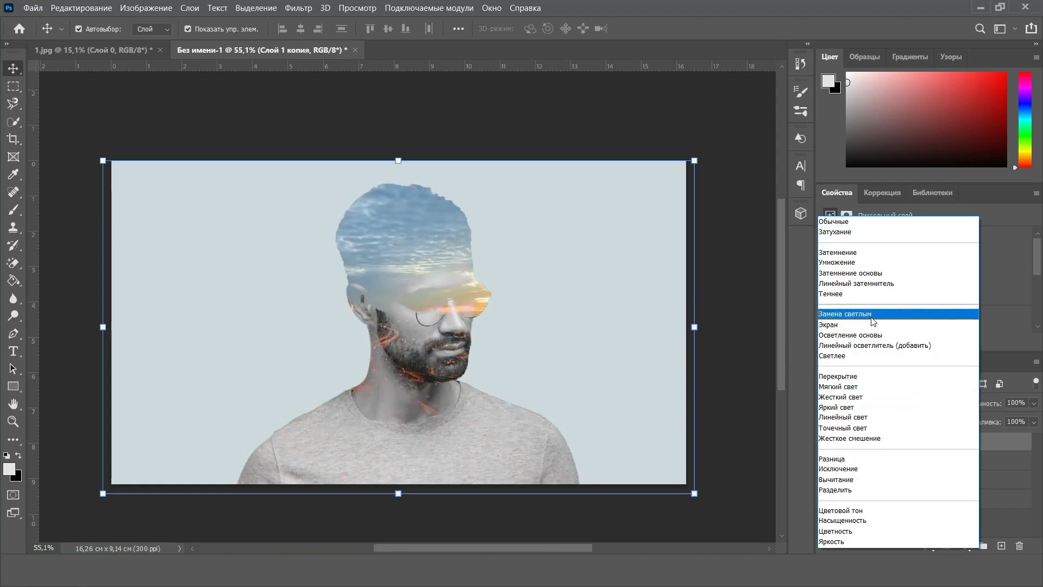
{"action": "left_click", "coordinate": [846, 314]}
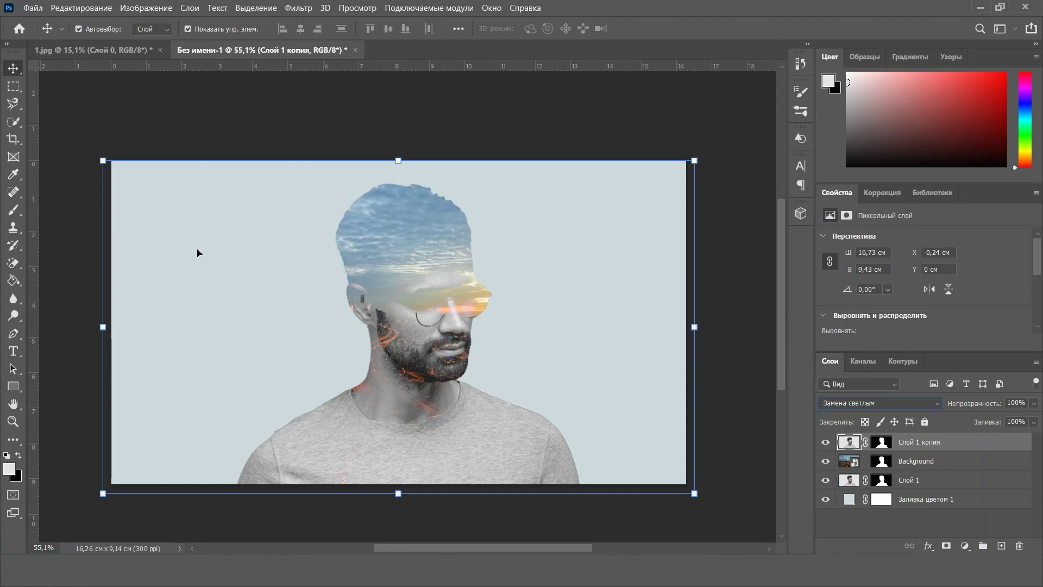
Paint black on the Слой 1 копия mask over the face, neck and shirt with a soft 417 px brush at 25% opacity
{"action": "left_click", "coordinate": [14, 211]}
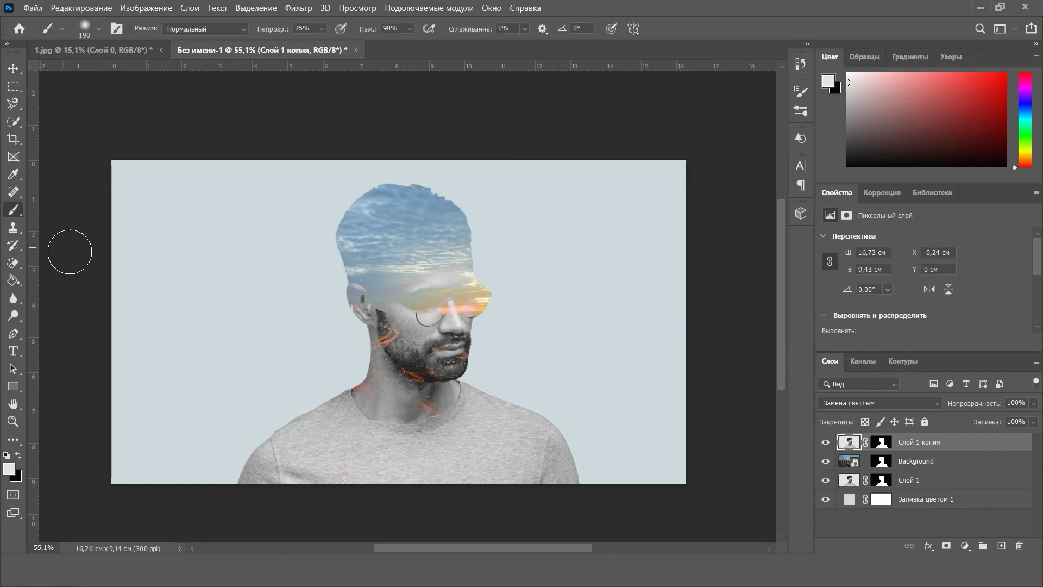
{"action": "left_click", "coordinate": [19, 457]}
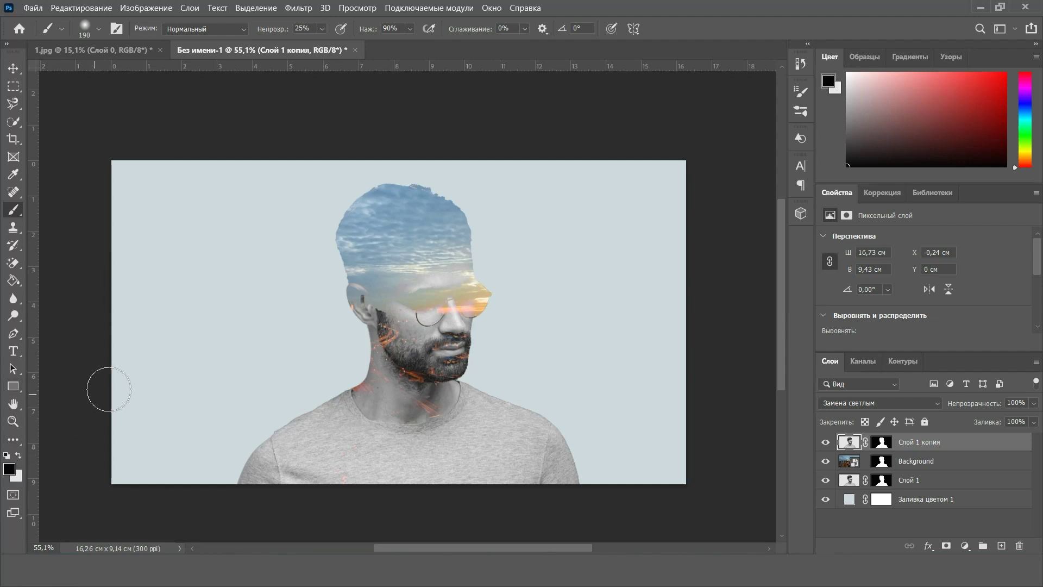
{"action": "left_click", "coordinate": [881, 443]}
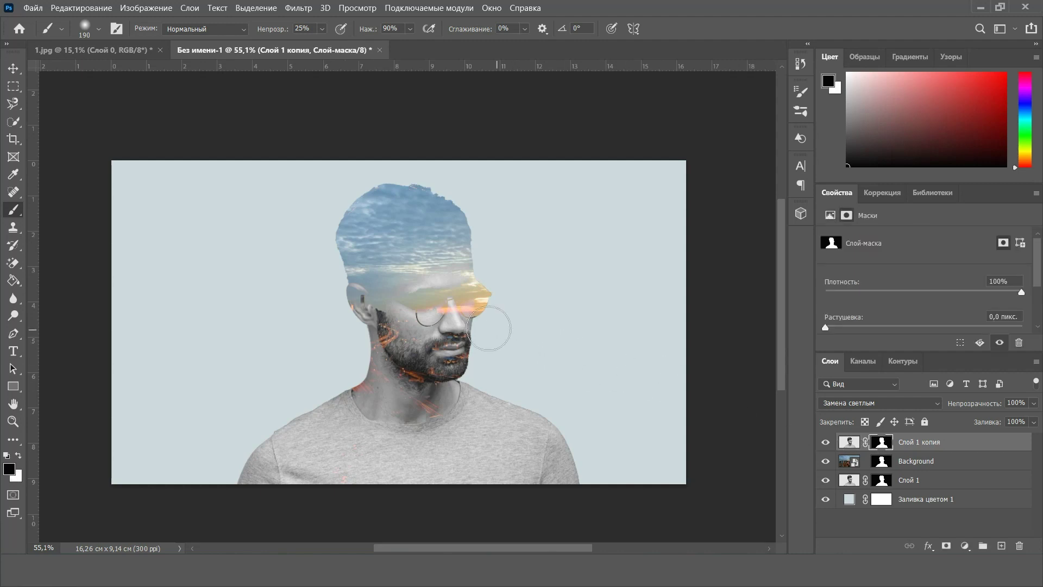
{"action": "right_click", "coordinate": [497, 432]}
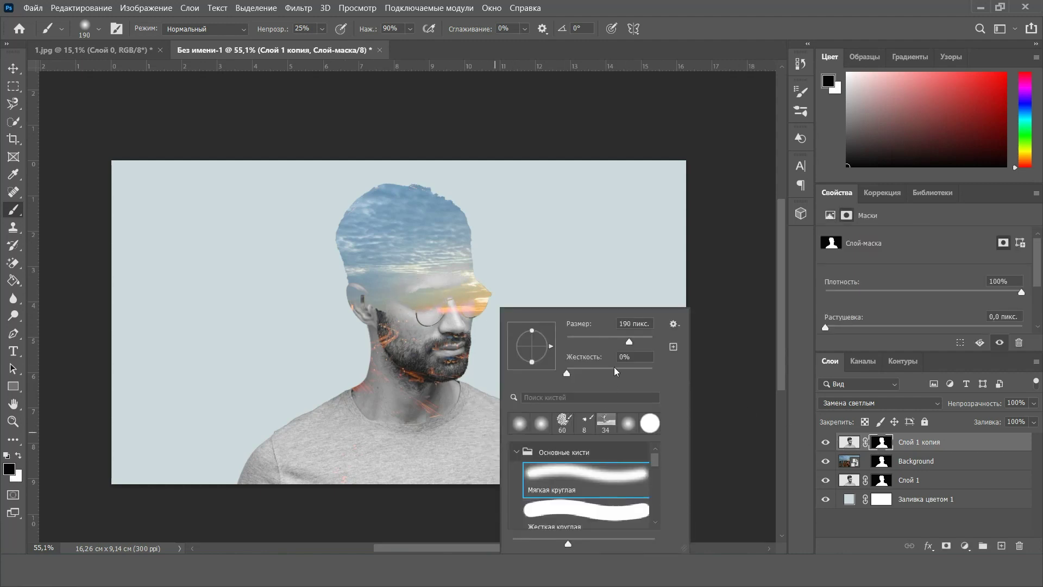
{"action": "mouse_move", "coordinate": [380, 452]}
{"action": "left_mouse_down"}
{"action": "mouse_move", "coordinate": [497, 456]}
{"action": "mouse_move", "coordinate": [412, 460]}
{"action": "mouse_move", "coordinate": [532, 428]}
{"action": "mouse_move", "coordinate": [515, 445]}
{"action": "mouse_move", "coordinate": [240, 465]}
{"action": "mouse_move", "coordinate": [512, 453]}
{"action": "mouse_move", "coordinate": [517, 437]}
{"action": "mouse_move", "coordinate": [424, 458]}
{"action": "mouse_move", "coordinate": [316, 450]}
{"action": "mouse_move", "coordinate": [432, 372]}
{"action": "mouse_move", "coordinate": [464, 326]}
{"action": "mouse_move", "coordinate": [415, 363]}
{"action": "mouse_move", "coordinate": [438, 447]}
{"action": "mouse_move", "coordinate": [548, 468]}
{"action": "mouse_move", "coordinate": [540, 441]}
{"action": "mouse_move", "coordinate": [567, 457]}
{"action": "mouse_move", "coordinate": [238, 482]}
{"action": "mouse_move", "coordinate": [325, 458]}
{"action": "mouse_move", "coordinate": [531, 453]}
{"action": "mouse_move", "coordinate": [556, 478]}
{"action": "mouse_move", "coordinate": [258, 463]}
{"action": "mouse_move", "coordinate": [303, 414]}
{"action": "mouse_move", "coordinate": [460, 474]}
{"action": "mouse_move", "coordinate": [338, 416]}
{"action": "mouse_move", "coordinate": [406, 309]}
{"action": "mouse_move", "coordinate": [442, 354]}
{"action": "mouse_move", "coordinate": [439, 296]}
{"action": "mouse_move", "coordinate": [458, 340]}
{"action": "mouse_move", "coordinate": [431, 326]}
{"action": "left_mouse_up"}
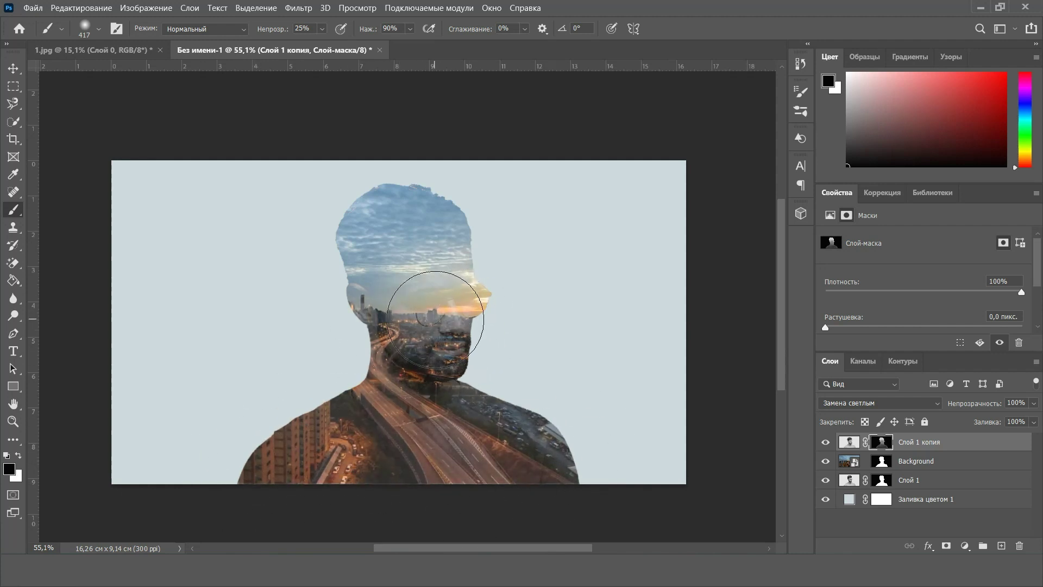
Paint white on the Слой 1 копия mask over the nose, cheek and beard to bring the man's face back
{"action": "scroll", "coordinate": [439, 329], "scroll_direction": "up", "scroll_amount": 3, "text": "alt"}
{"action": "scroll", "coordinate": [442, 334], "scroll_direction": "up", "scroll_amount": 1, "text": "alt"}
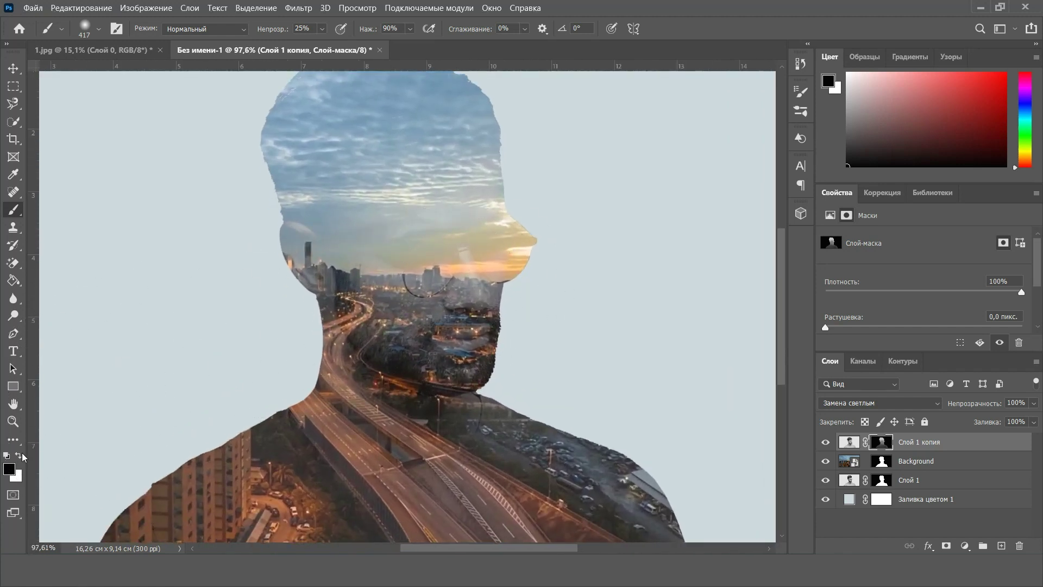
{"action": "left_click", "coordinate": [19, 456]}
{"action": "mouse_move", "coordinate": [478, 302]}
{"action": "left_mouse_down"}
{"action": "mouse_move", "coordinate": [480, 272]}
{"action": "mouse_move", "coordinate": [452, 270]}
{"action": "mouse_move", "coordinate": [462, 283]}
{"action": "mouse_move", "coordinate": [428, 277]}
{"action": "mouse_move", "coordinate": [437, 252]}
{"action": "mouse_move", "coordinate": [481, 255]}
{"action": "mouse_move", "coordinate": [487, 228]}
{"action": "mouse_move", "coordinate": [475, 218]}
{"action": "mouse_move", "coordinate": [443, 312]}
{"action": "mouse_move", "coordinate": [435, 262]}
{"action": "mouse_move", "coordinate": [425, 308]}
{"action": "mouse_move", "coordinate": [406, 298]}
{"action": "mouse_move", "coordinate": [472, 287]}
{"action": "mouse_move", "coordinate": [405, 295]}
{"action": "mouse_move", "coordinate": [441, 298]}
{"action": "left_mouse_up"}
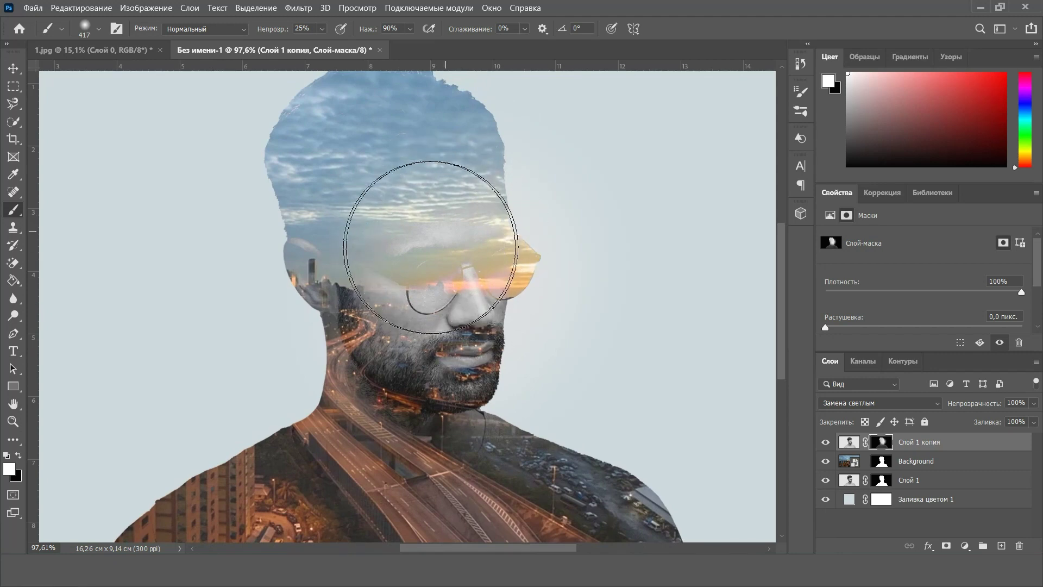
{"action": "mouse_move", "coordinate": [437, 249]}
{"action": "left_mouse_down"}
{"action": "mouse_move", "coordinate": [437, 276]}
{"action": "mouse_move", "coordinate": [498, 281]}
{"action": "mouse_move", "coordinate": [466, 288]}
{"action": "mouse_move", "coordinate": [491, 262]}
{"action": "mouse_move", "coordinate": [490, 299]}
{"action": "mouse_move", "coordinate": [463, 263]}
{"action": "mouse_move", "coordinate": [473, 297]}
{"action": "left_mouse_up"}
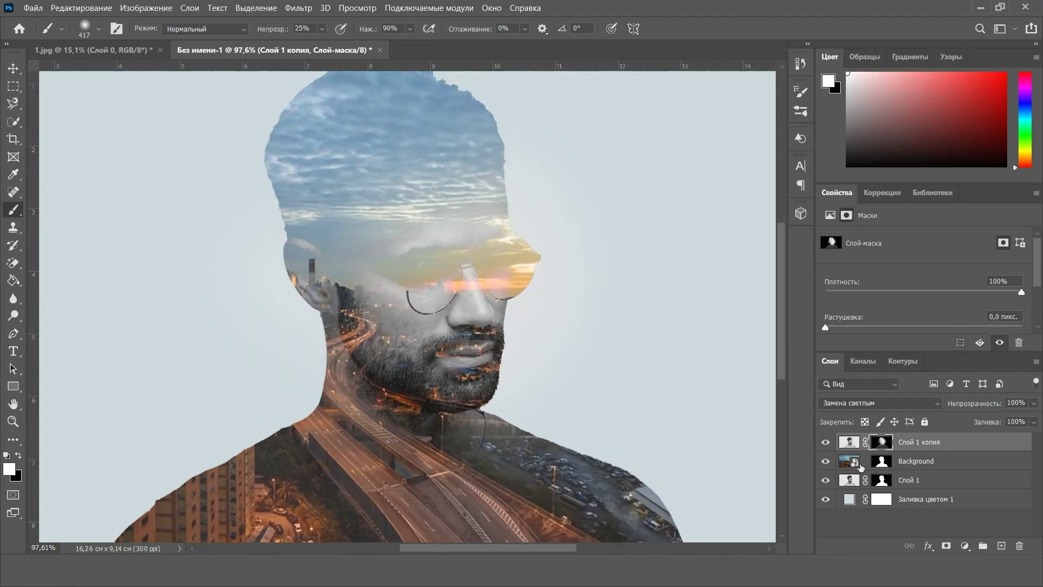
Paint black on the Background mask over the eyes, glasses and forehead with a soft brush reduced to 139 px
{"action": "left_click", "coordinate": [884, 461]}
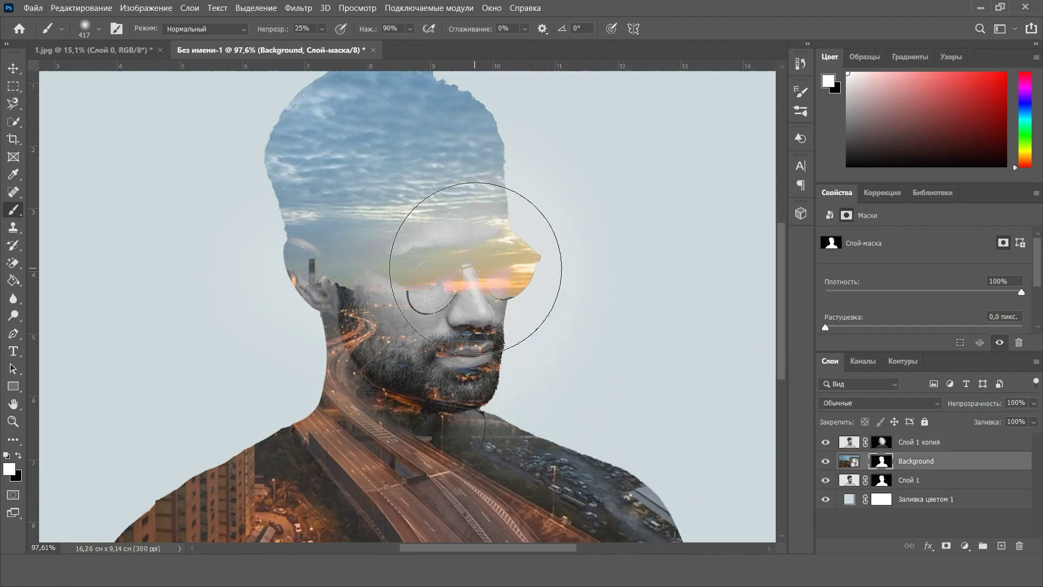
{"action": "left_click", "coordinate": [18, 455]}
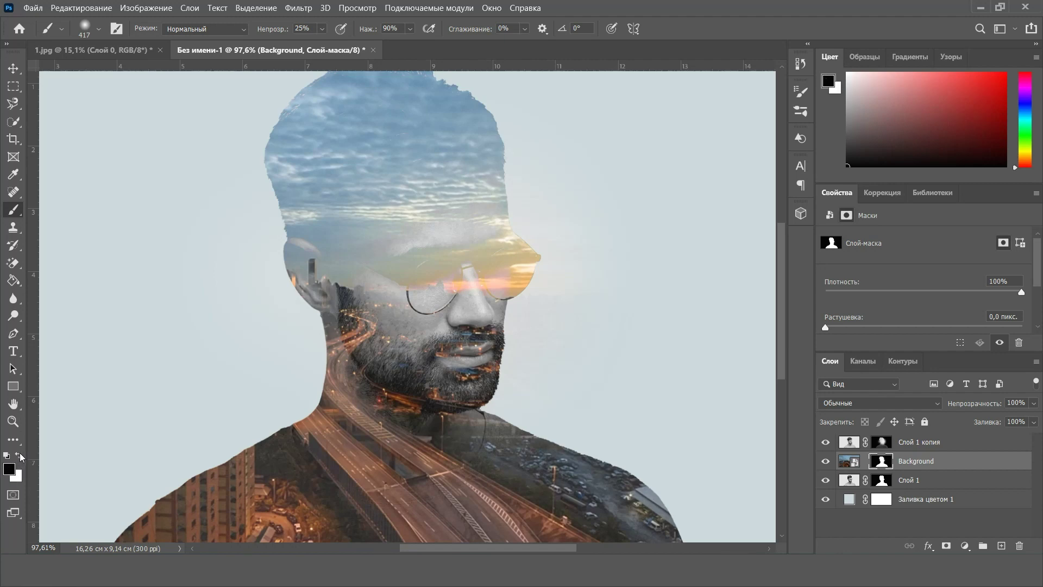
{"action": "right_click", "coordinate": [482, 281]}
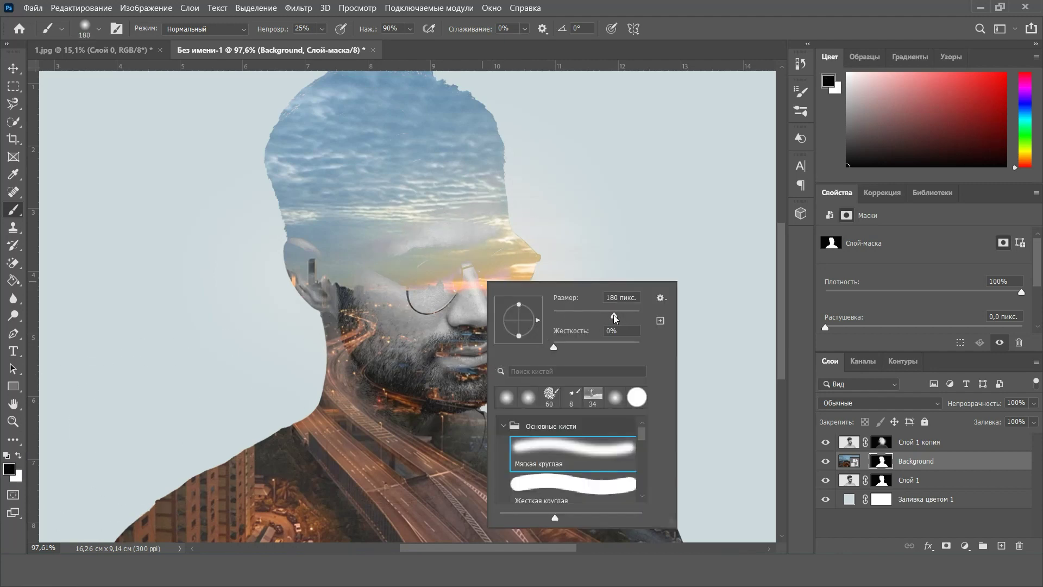
{"action": "mouse_move", "coordinate": [514, 250]}
{"action": "left_mouse_down"}
{"action": "mouse_move", "coordinate": [457, 253]}
{"action": "mouse_move", "coordinate": [453, 271]}
{"action": "mouse_move", "coordinate": [488, 269]}
{"action": "mouse_move", "coordinate": [455, 279]}
{"action": "mouse_move", "coordinate": [490, 258]}
{"action": "mouse_move", "coordinate": [407, 276]}
{"action": "mouse_move", "coordinate": [503, 293]}
{"action": "mouse_move", "coordinate": [525, 271]}
{"action": "mouse_move", "coordinate": [526, 288]}
{"action": "mouse_move", "coordinate": [526, 260]}
{"action": "mouse_move", "coordinate": [489, 336]}
{"action": "mouse_move", "coordinate": [466, 349]}
{"action": "mouse_move", "coordinate": [463, 326]}
{"action": "mouse_move", "coordinate": [484, 321]}
{"action": "mouse_move", "coordinate": [515, 241]}
{"action": "mouse_move", "coordinate": [517, 260]}
{"action": "mouse_move", "coordinate": [509, 238]}
{"action": "mouse_move", "coordinate": [438, 275]}
{"action": "mouse_move", "coordinate": [499, 263]}
{"action": "mouse_move", "coordinate": [500, 276]}
{"action": "mouse_move", "coordinate": [481, 279]}
{"action": "mouse_move", "coordinate": [514, 244]}
{"action": "mouse_move", "coordinate": [498, 282]}
{"action": "mouse_move", "coordinate": [465, 273]}
{"action": "mouse_move", "coordinate": [507, 256]}
{"action": "mouse_move", "coordinate": [434, 272]}
{"action": "mouse_move", "coordinate": [462, 281]}
{"action": "left_mouse_up"}
{"action": "scroll", "coordinate": [473, 230], "scroll_direction": "down", "scroll_amount": 5}
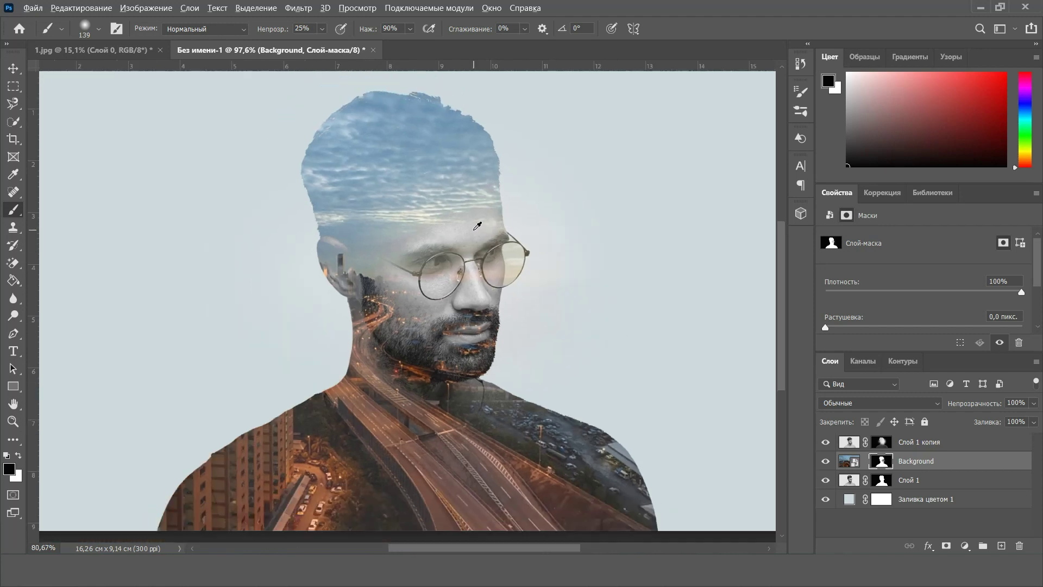
{"action": "scroll", "coordinate": [470, 227], "scroll_direction": "up", "scroll_amount": 2}
{"action": "left_click_drag", "start_coordinate": [464, 224], "coordinate": [477, 231]}
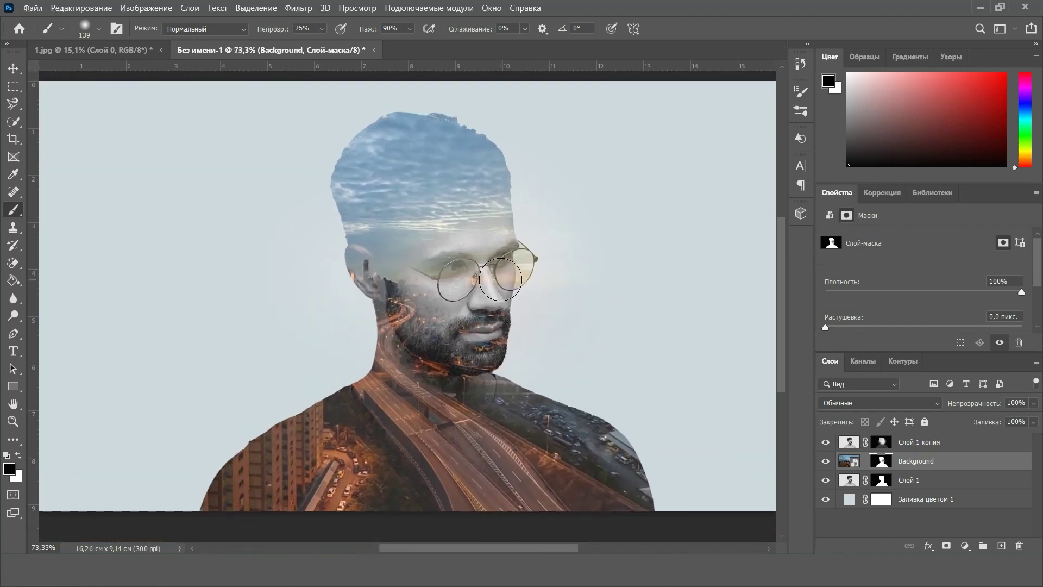
{"action": "scroll", "coordinate": [500, 279], "scroll_direction": "up", "scroll_amount": 4}
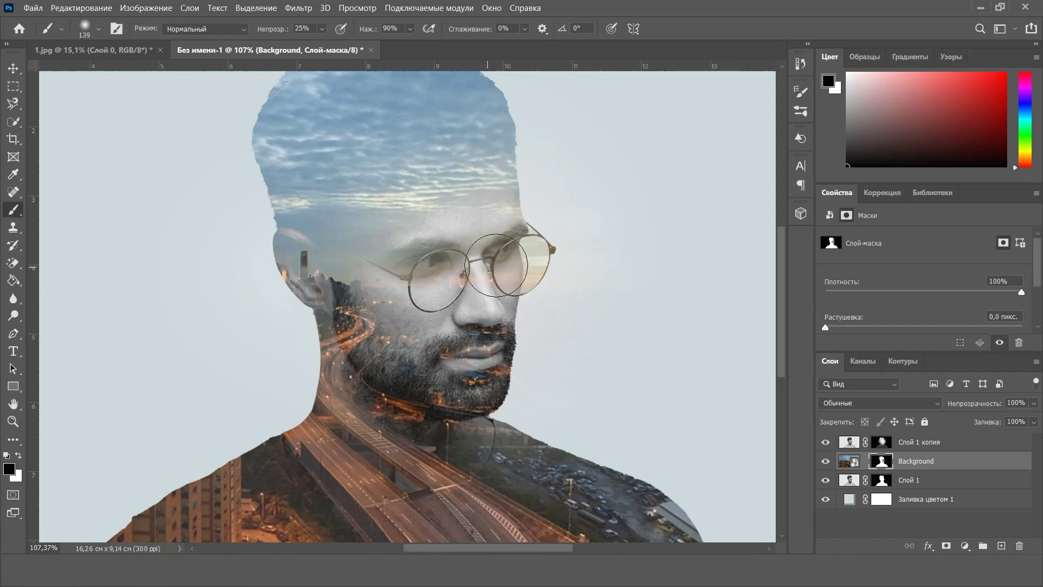
Paint white on the Background mask around the glasses with the brush enlarged to 183 px, restoring some of the sunset
{"action": "left_click", "coordinate": [19, 458]}
{"action": "left_click_drag", "start_coordinate": [517, 240], "coordinate": [456, 271]}
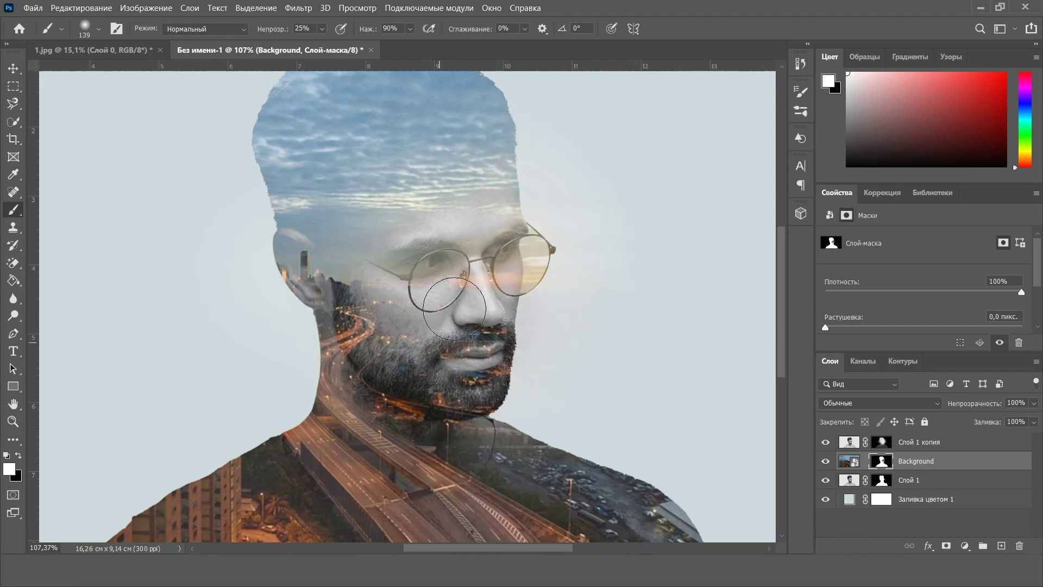
{"action": "right_click", "coordinate": [472, 316]}
{"action": "left_click", "coordinate": [441, 360]}
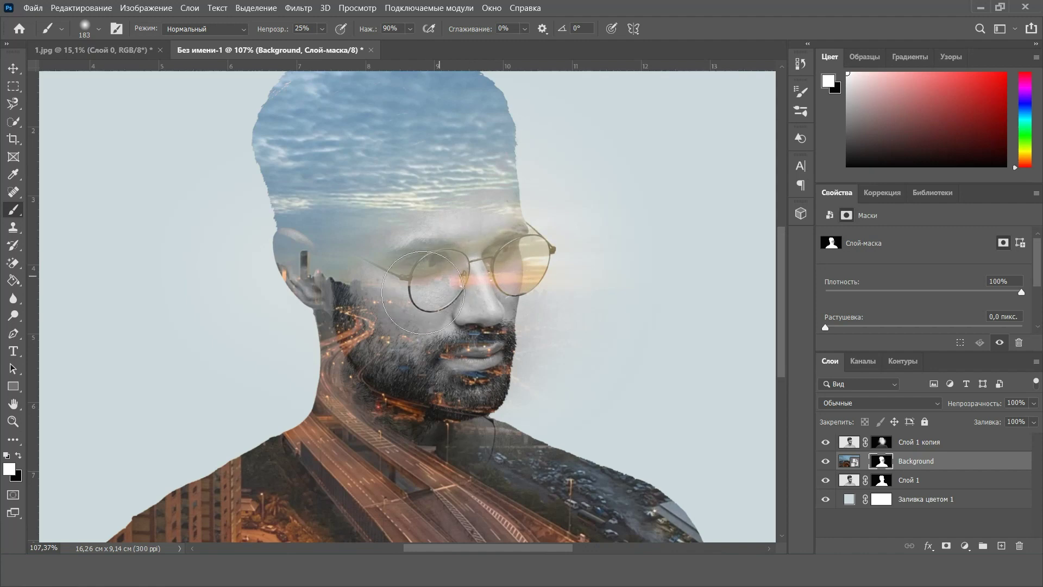
{"action": "scroll", "coordinate": [525, 292], "scroll_direction": "down", "scroll_amount": 3, "text": "alt"}
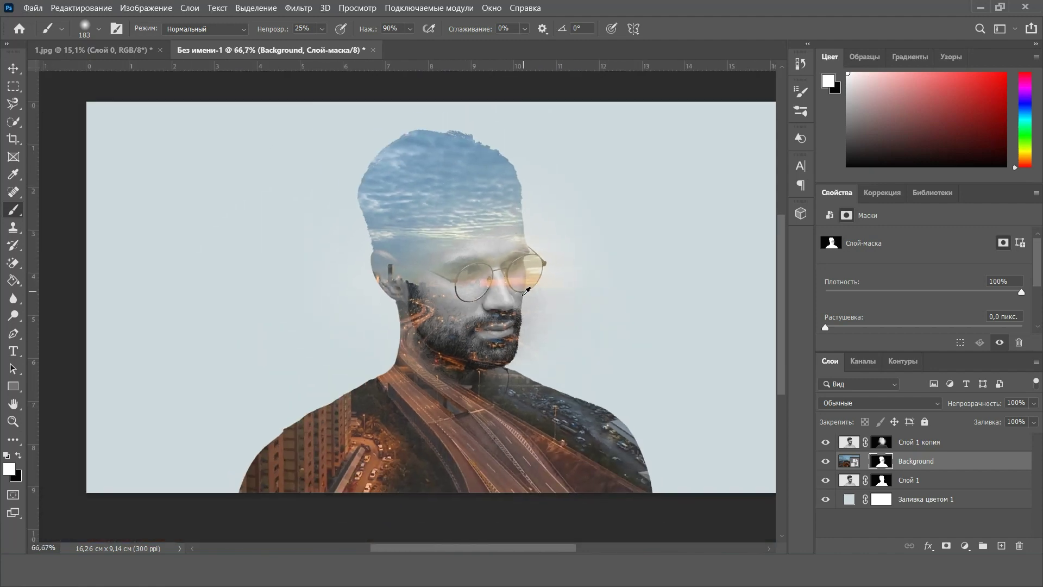
{"action": "scroll", "coordinate": [510, 304], "scroll_direction": "down", "scroll_amount": 1, "text": "alt"}
{"action": "scroll", "coordinate": [511, 304], "scroll_direction": "up", "scroll_amount": 1, "text": "alt"}
{"action": "left_click_drag", "start_coordinate": [512, 304], "coordinate": [487, 305]}
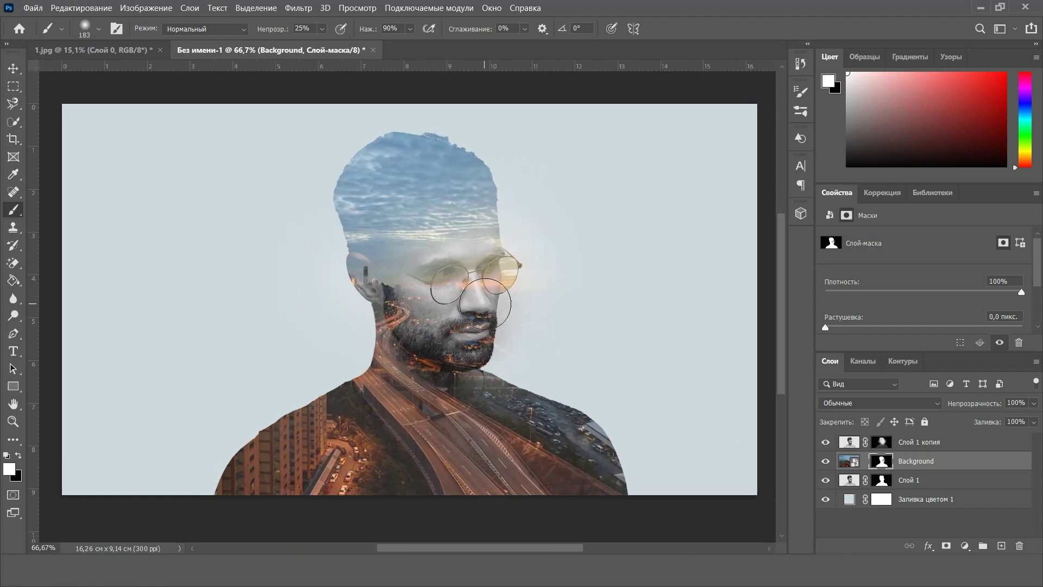
Paint black on the Слой 1 копия mask over the cheek and beard edge to blend them into the city
{"action": "left_click", "coordinate": [882, 443]}
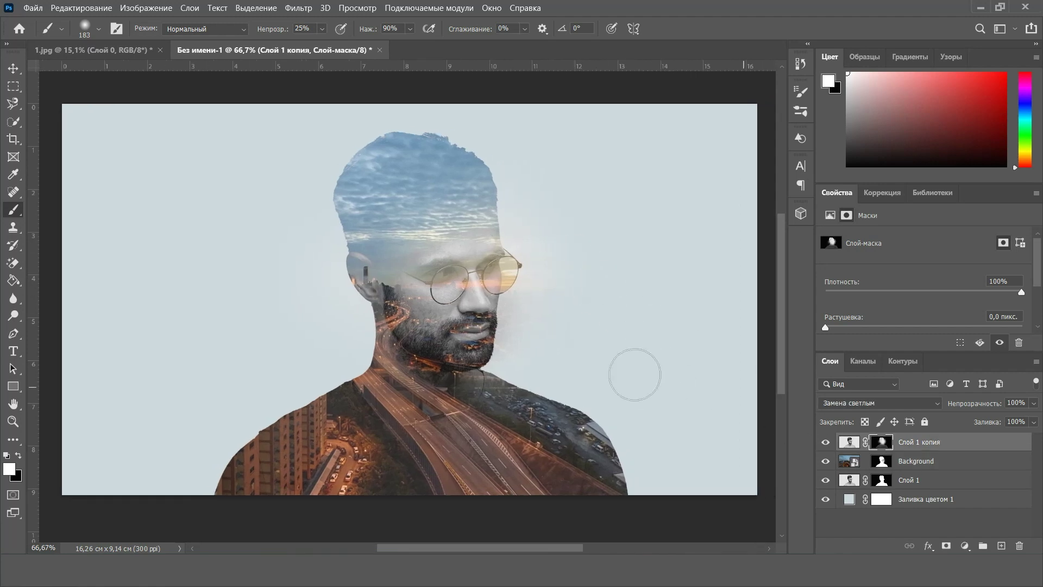
{"action": "scroll", "coordinate": [410, 321], "scroll_direction": "up", "scroll_amount": 3}
{"action": "mouse_move", "coordinate": [396, 327]}
{"action": "left_mouse_down"}
{"action": "mouse_move", "coordinate": [376, 336]}
{"action": "mouse_move", "coordinate": [384, 314]}
{"action": "mouse_move", "coordinate": [410, 356]}
{"action": "mouse_move", "coordinate": [386, 313]}
{"action": "mouse_move", "coordinate": [404, 338]}
{"action": "mouse_move", "coordinate": [365, 354]}
{"action": "mouse_move", "coordinate": [410, 361]}
{"action": "mouse_move", "coordinate": [364, 284]}
{"action": "mouse_move", "coordinate": [387, 347]}
{"action": "mouse_move", "coordinate": [355, 250]}
{"action": "mouse_move", "coordinate": [390, 325]}
{"action": "mouse_move", "coordinate": [482, 396]}
{"action": "mouse_move", "coordinate": [391, 344]}
{"action": "mouse_move", "coordinate": [358, 289]}
{"action": "mouse_move", "coordinate": [450, 370]}
{"action": "mouse_move", "coordinate": [412, 309]}
{"action": "mouse_move", "coordinate": [402, 341]}
{"action": "left_mouse_up"}
{"action": "key", "text": "x"}
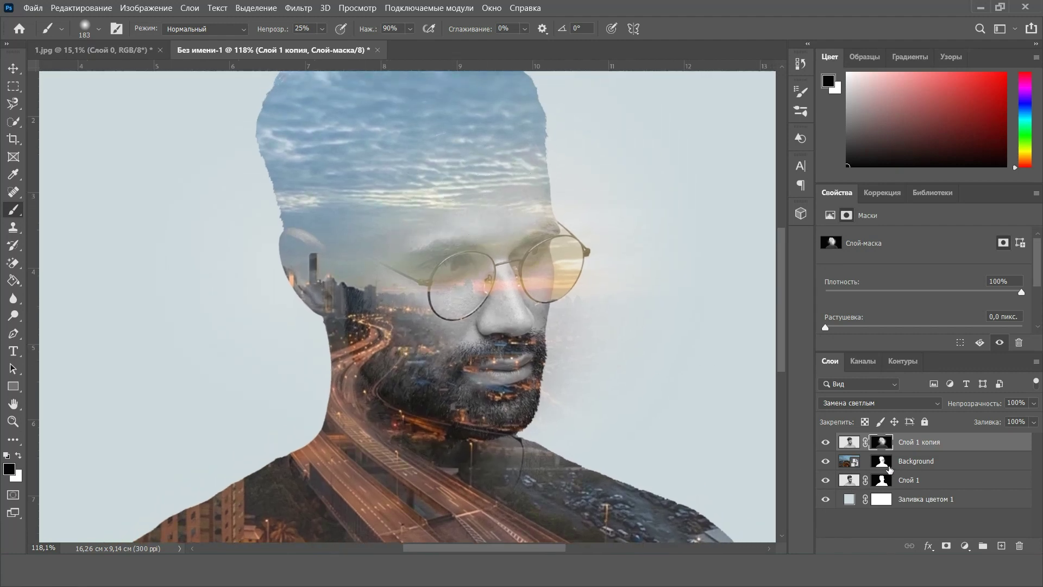
{"action": "left_click", "coordinate": [18, 456]}
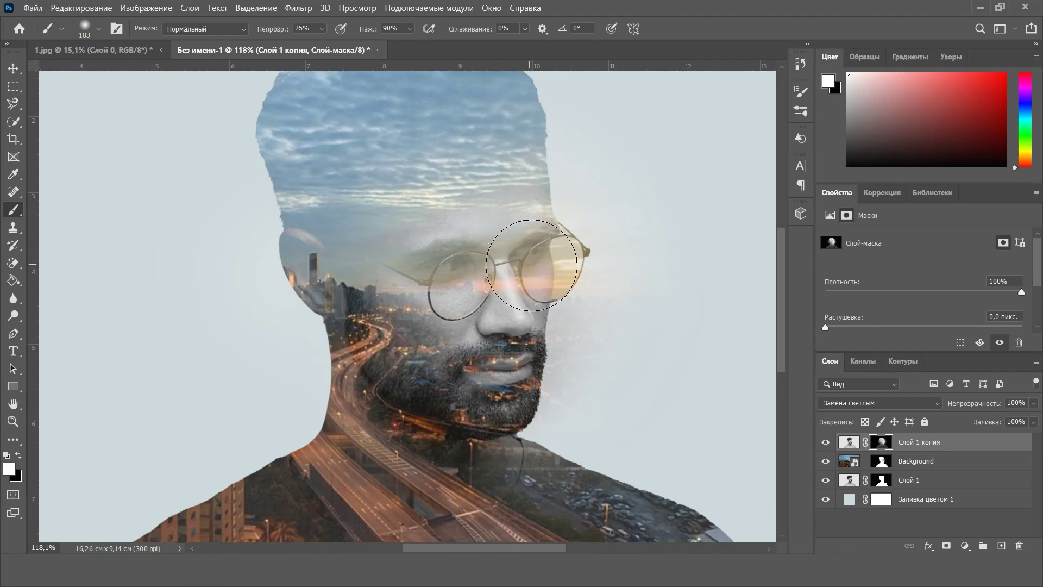
Paint black on the Background mask over the forehead, eyebrows and glasses to reveal more of the man's face
{"action": "left_click", "coordinate": [882, 462]}
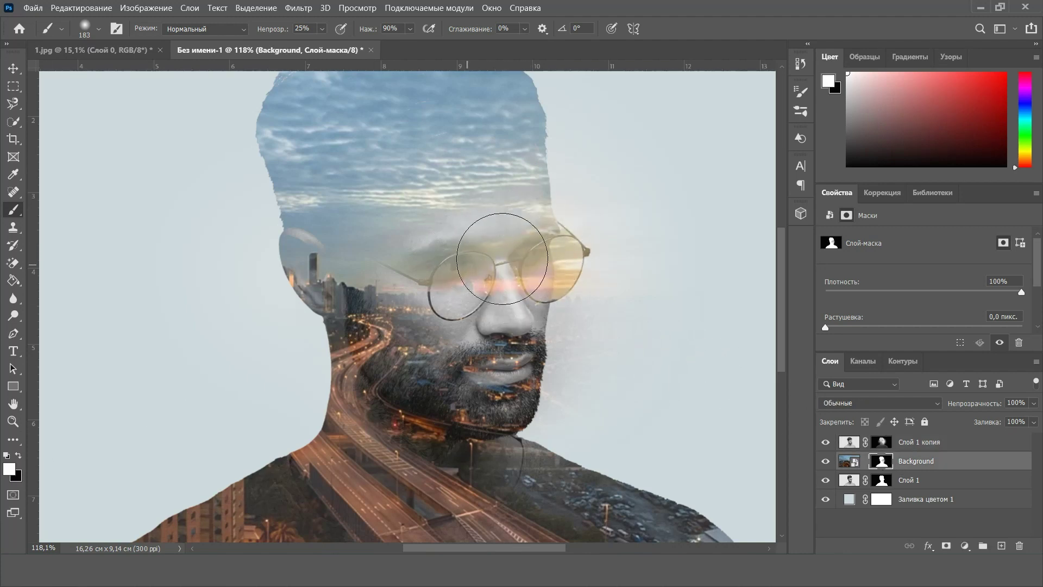
{"action": "left_click", "coordinate": [18, 456]}
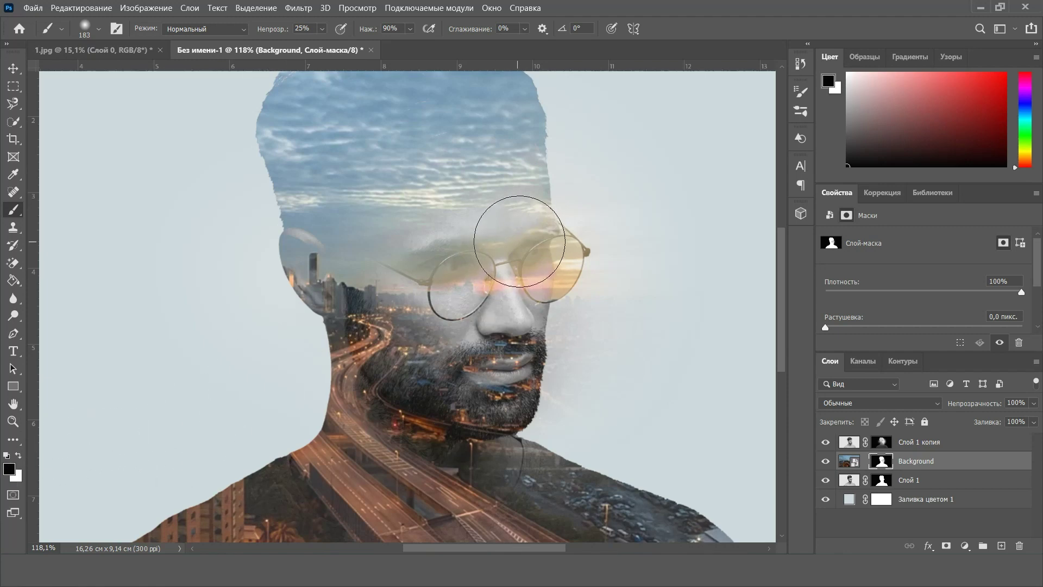
{"action": "mouse_move", "coordinate": [530, 241]}
{"action": "left_mouse_down"}
{"action": "mouse_move", "coordinate": [540, 178]}
{"action": "mouse_move", "coordinate": [528, 209]}
{"action": "mouse_move", "coordinate": [544, 174]}
{"action": "mouse_move", "coordinate": [543, 259]}
{"action": "left_mouse_up"}
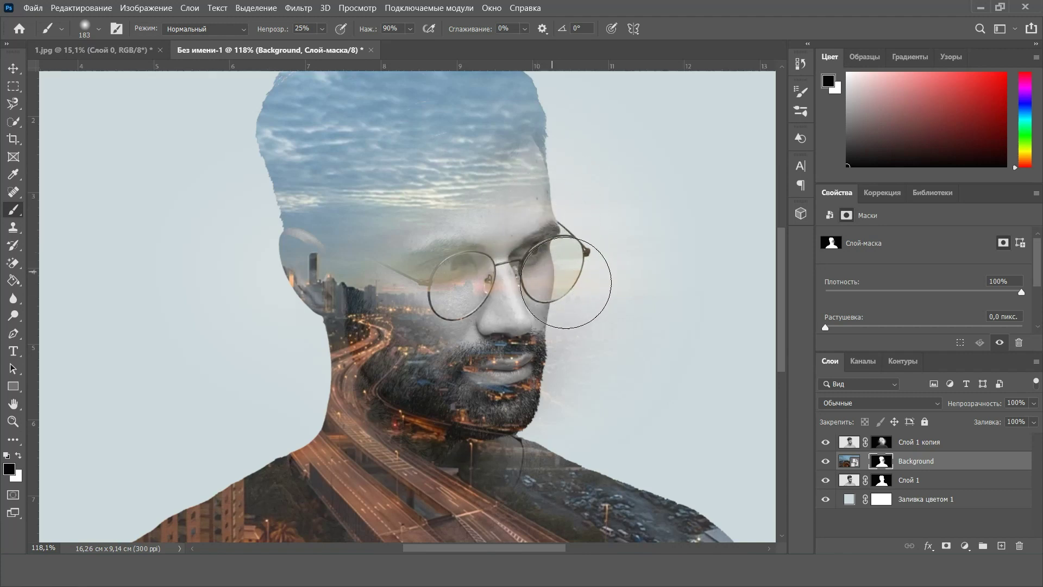
{"action": "scroll", "coordinate": [484, 288], "scroll_direction": "down", "scroll_amount": 2}
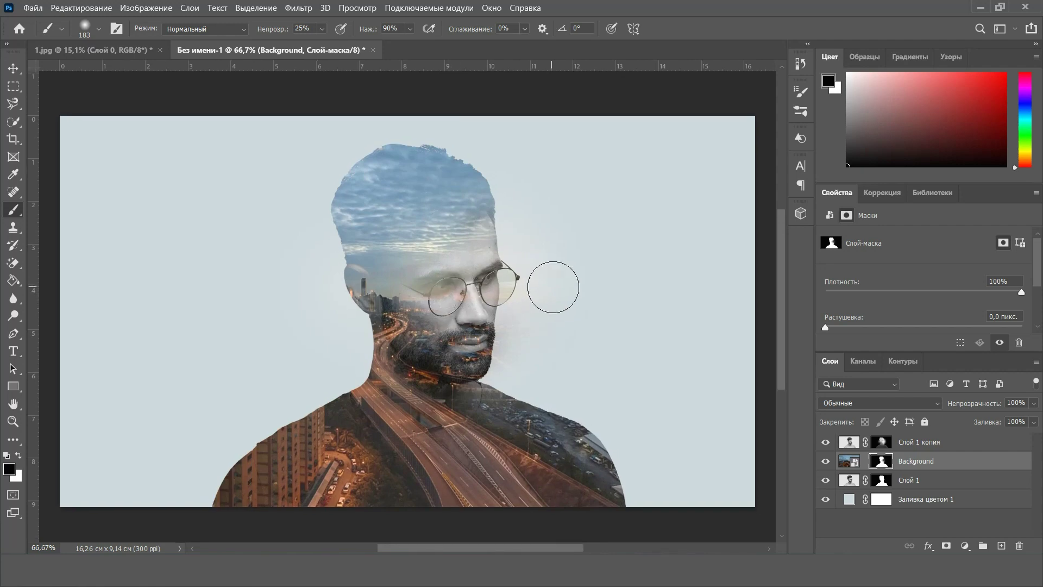
Duplicate the Background layer to just above the colour fill layer and delete the copy's layer mask
{"action": "left_click", "coordinate": [14, 68]}
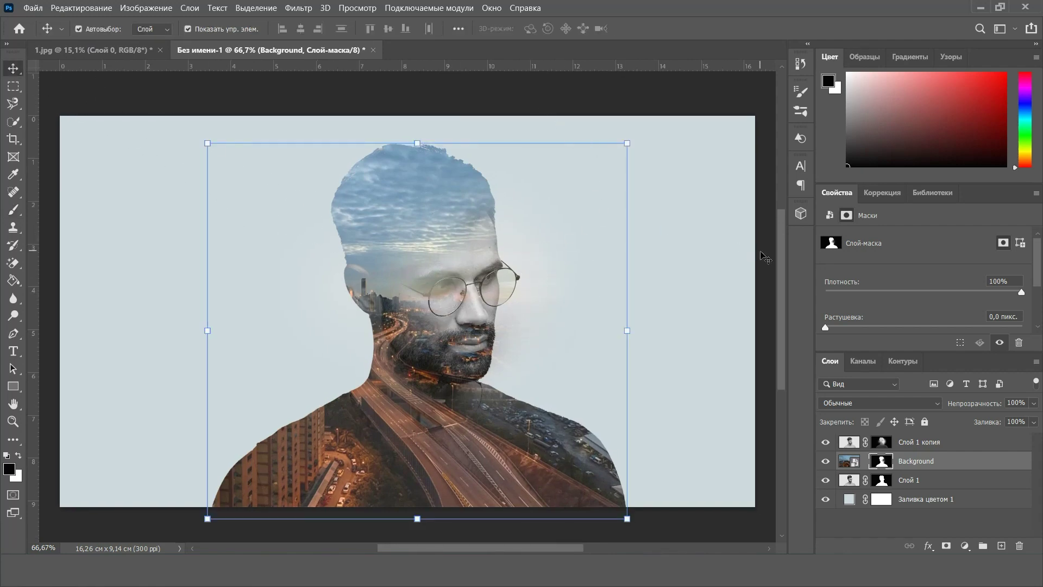
{"action": "left_click", "coordinate": [942, 464]}
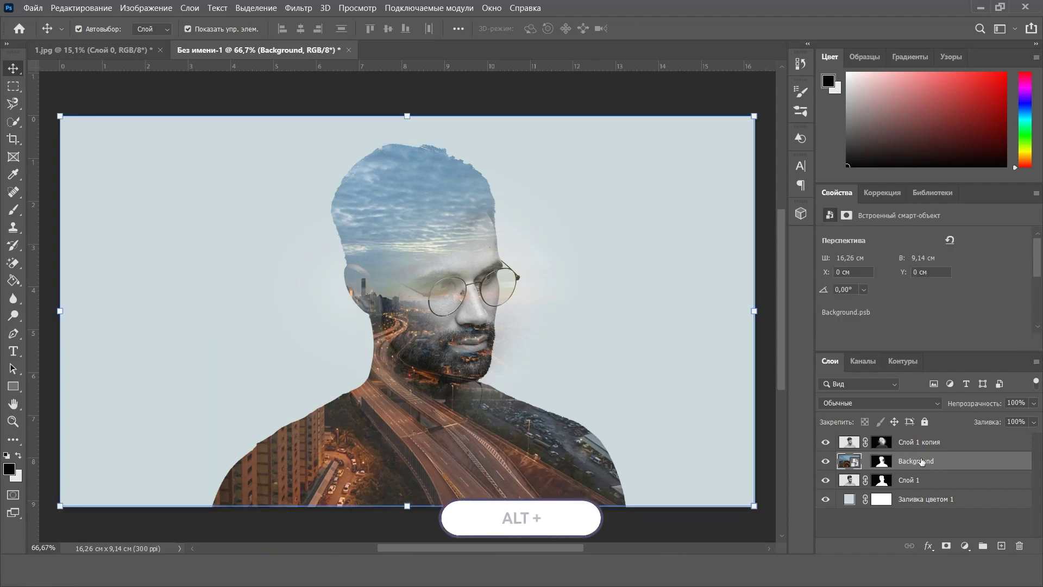
{"action": "left_click_drag", "start_coordinate": [945, 462], "coordinate": [942, 492]}
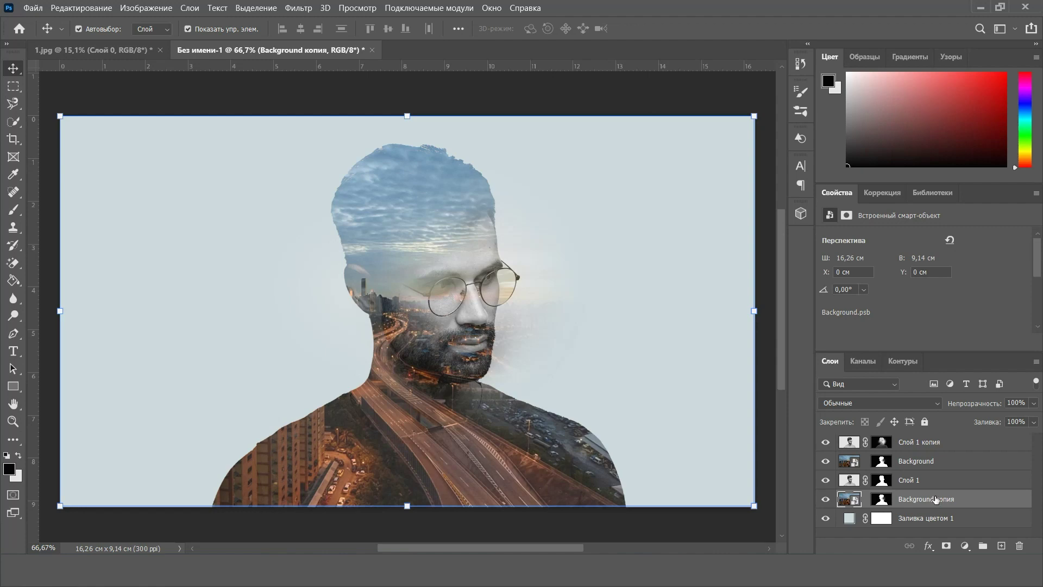
{"action": "left_click", "coordinate": [882, 500]}
{"action": "key", "text": "Delete"}
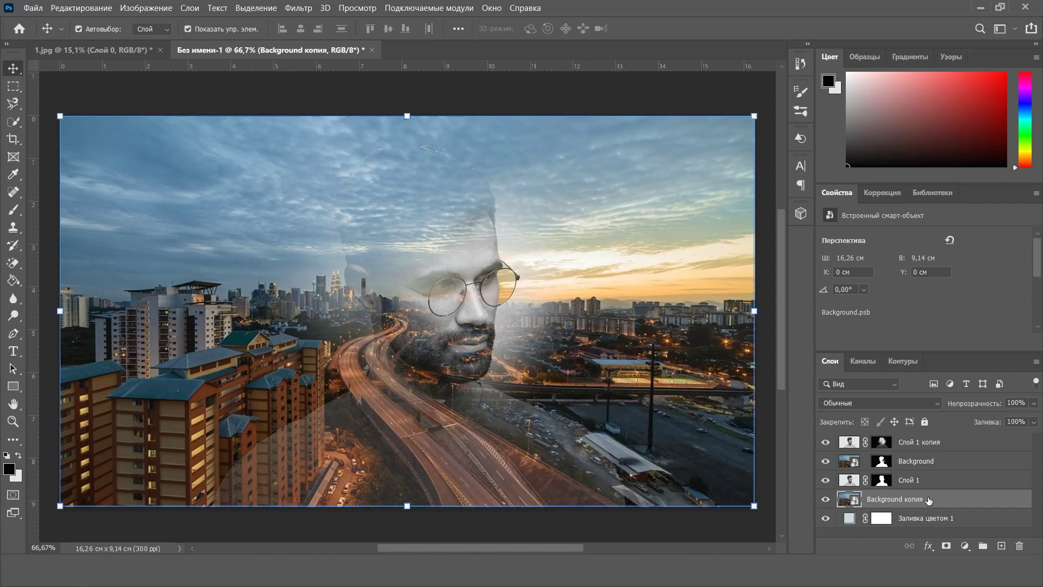
Apply the Черно-белое (Black & White) adjustment with default settings to the Background копия layer
{"action": "left_click", "coordinate": [149, 11]}
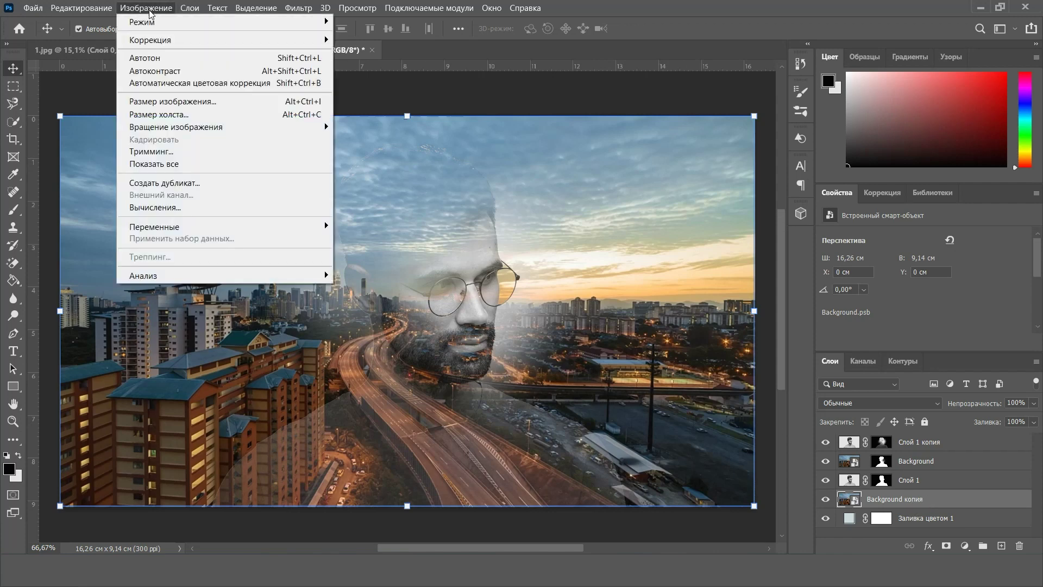
{"action": "mouse_move", "coordinate": [168, 41]}
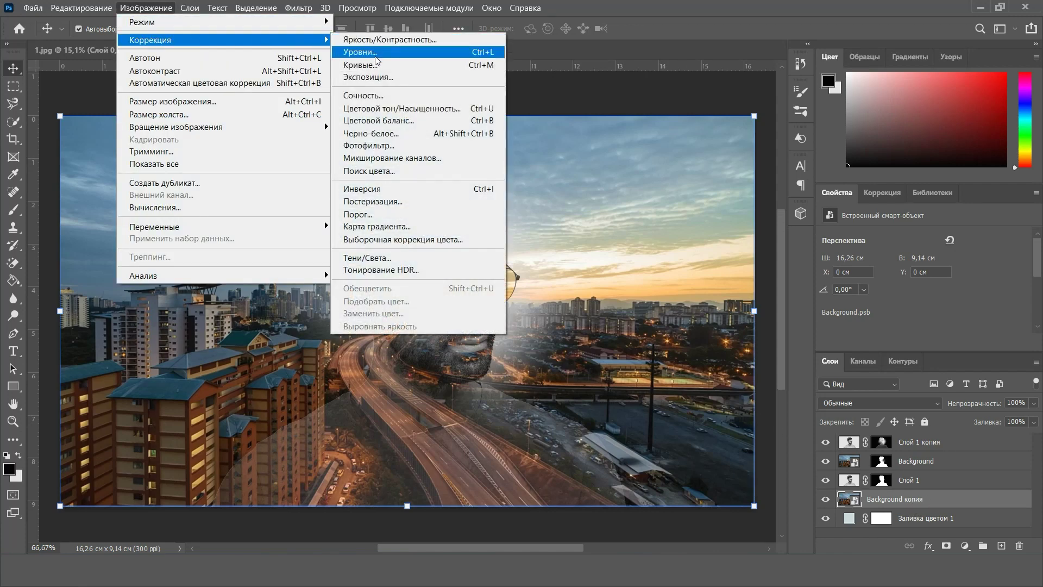
{"action": "left_click", "coordinate": [376, 133]}
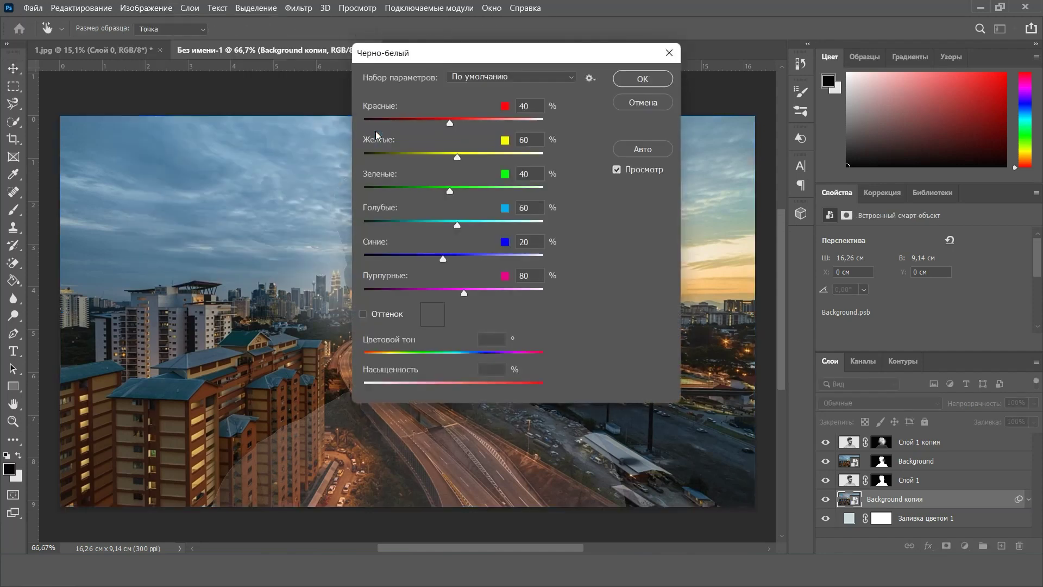
{"action": "left_click", "coordinate": [642, 80]}
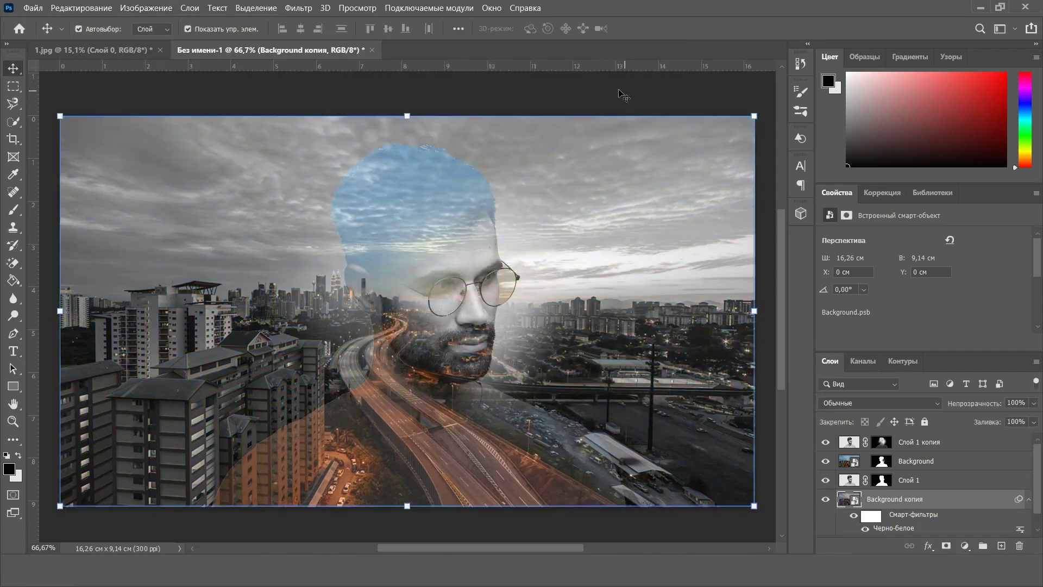
Apply a 9-pixel Gaussian Blur to the Background копия layer and set its blend mode to Перекрытие (Overlay)
{"action": "left_click", "coordinate": [299, 11]}
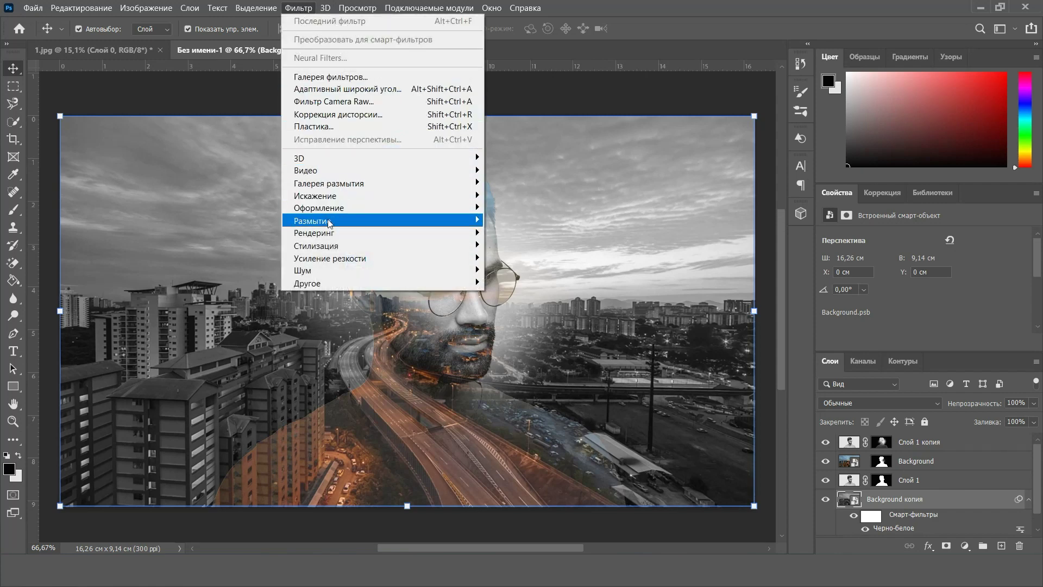
{"action": "mouse_move", "coordinate": [346, 223]}
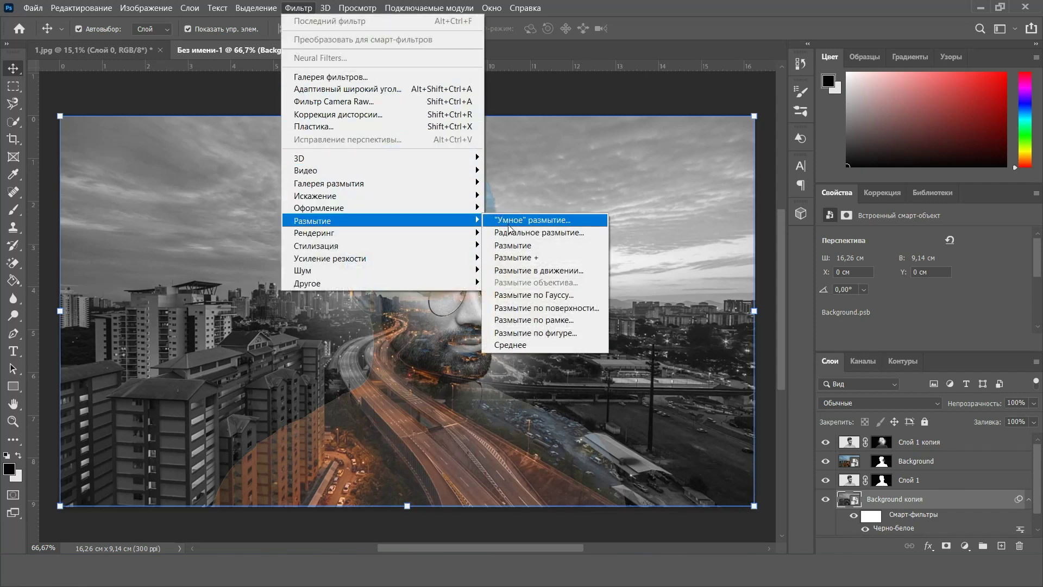
{"action": "left_click", "coordinate": [536, 295]}
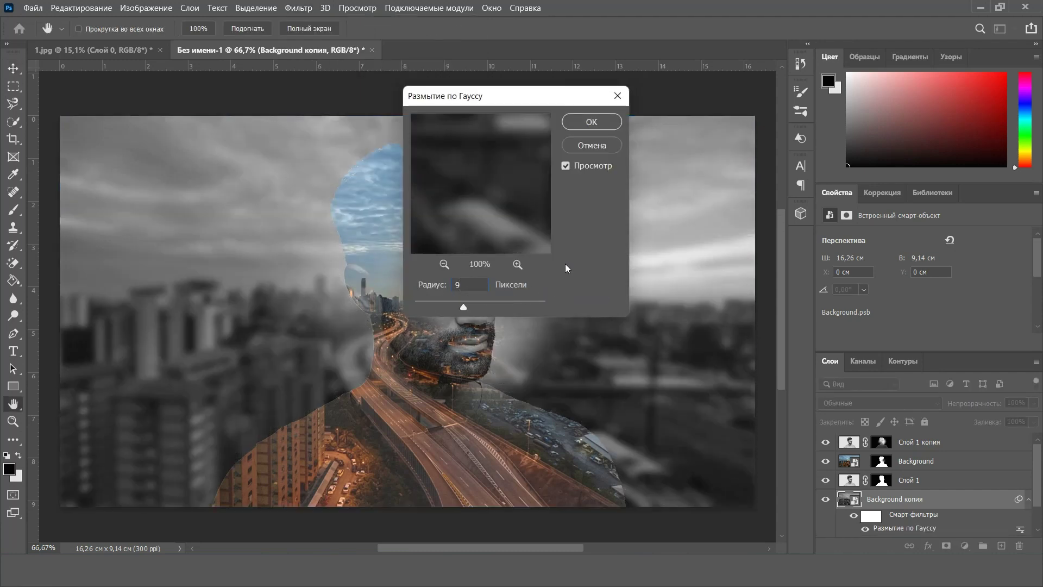
{"action": "left_click", "coordinate": [586, 125]}
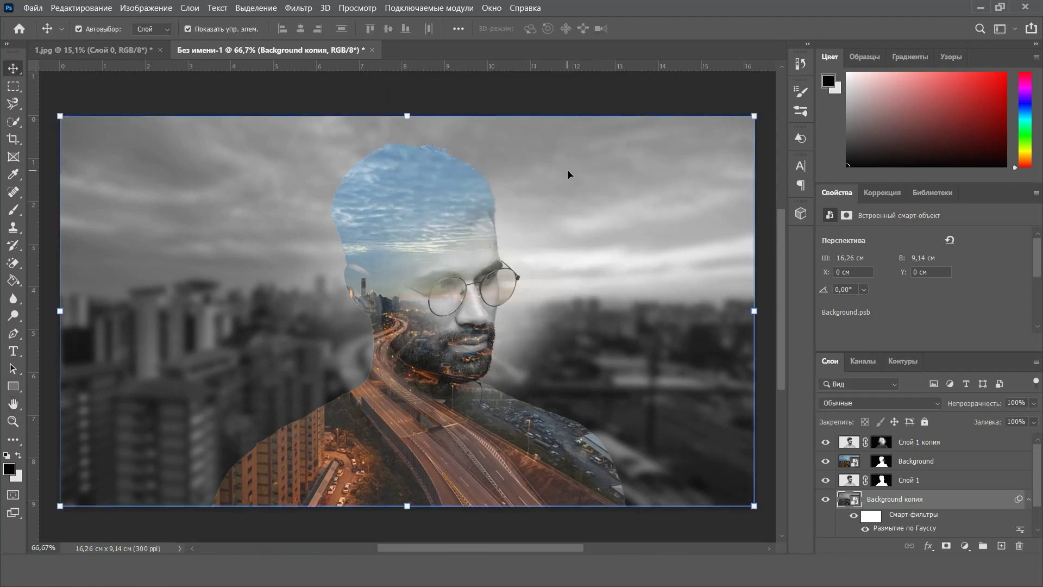
{"action": "left_click", "coordinate": [868, 402]}
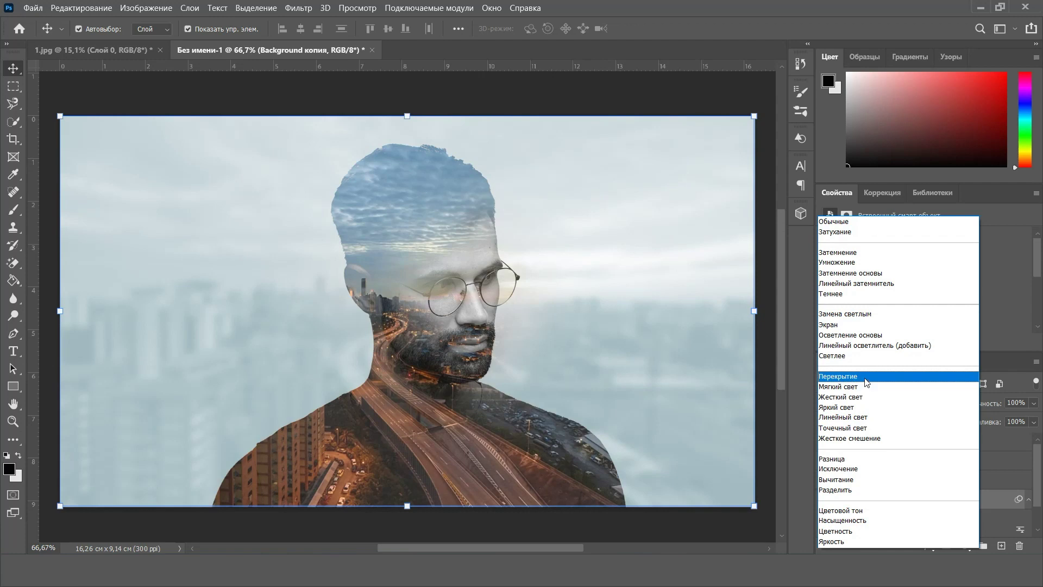
{"action": "left_click", "coordinate": [868, 377]}
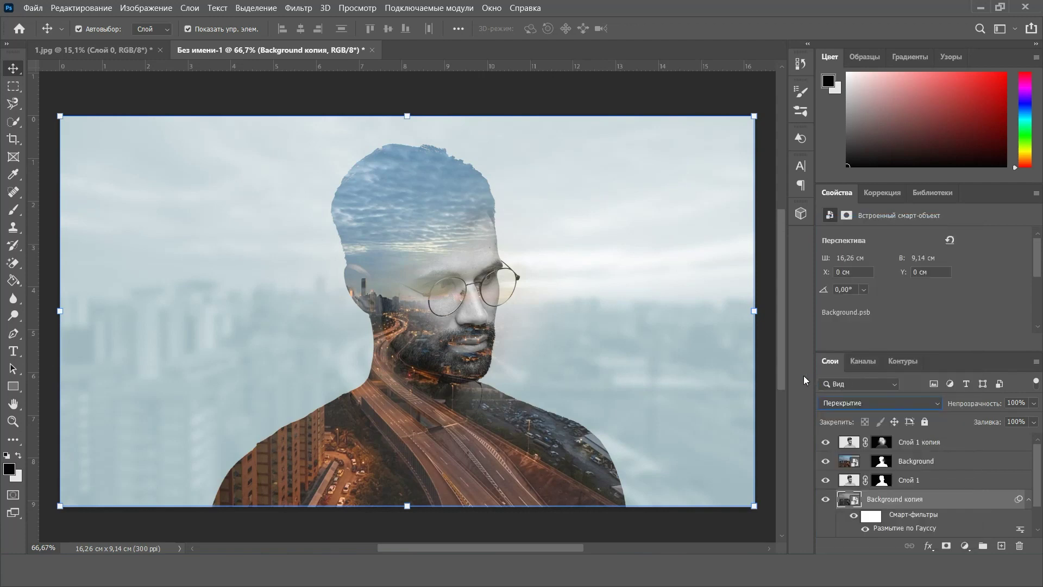
Change the colour of the Заливка цветом 1 fill layer to the light grey #cfd2d3
{"action": "scroll", "coordinate": [847, 508], "scroll_direction": "down", "scroll_amount": 2}
{"action": "left_click", "coordinate": [848, 528]}
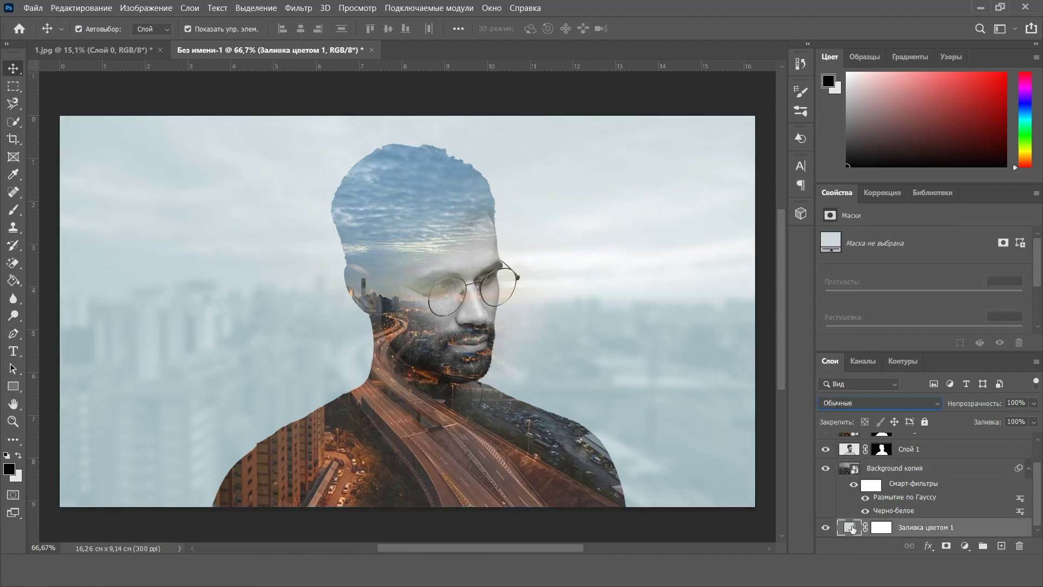
{"action": "double_click", "coordinate": [849, 527]}
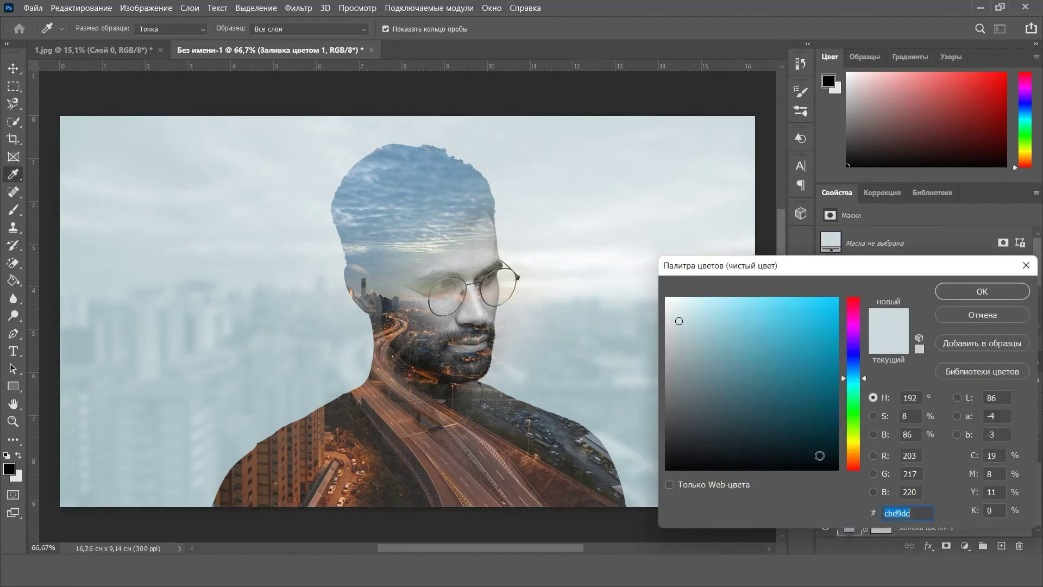
{"action": "left_click_drag", "start_coordinate": [766, 269], "coordinate": [765, 265]}
{"action": "left_click", "coordinate": [674, 321]}
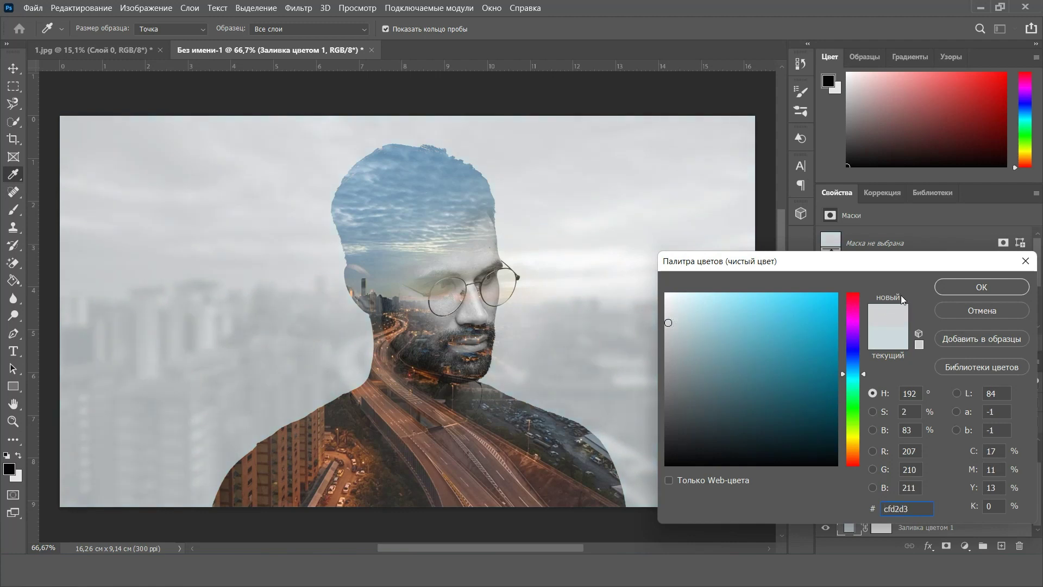
{"action": "left_click", "coordinate": [973, 287]}
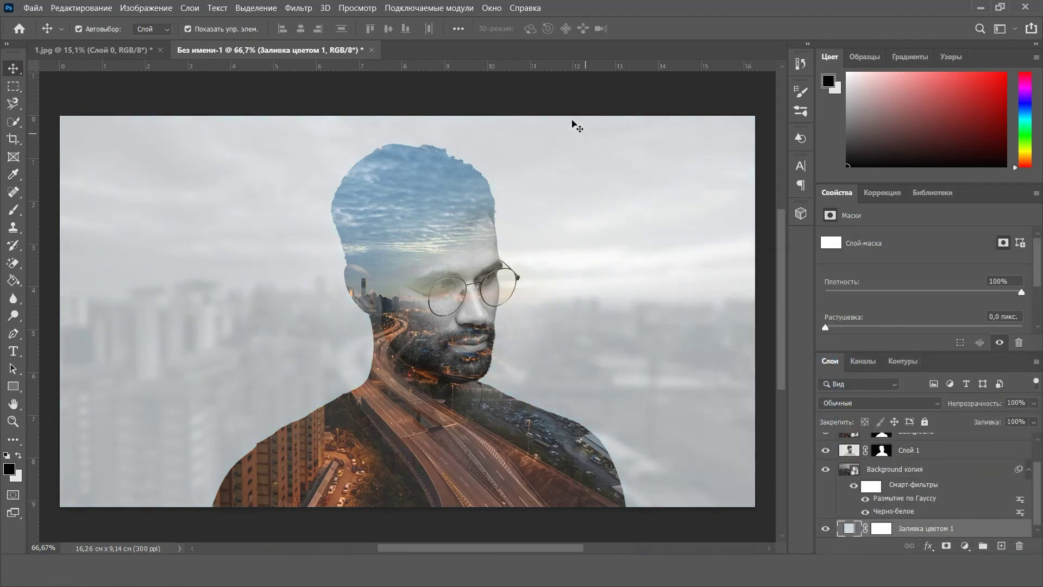
Show the timeline (Шкала времени) and create a video timeline for the document
{"action": "left_click", "coordinate": [492, 8]}
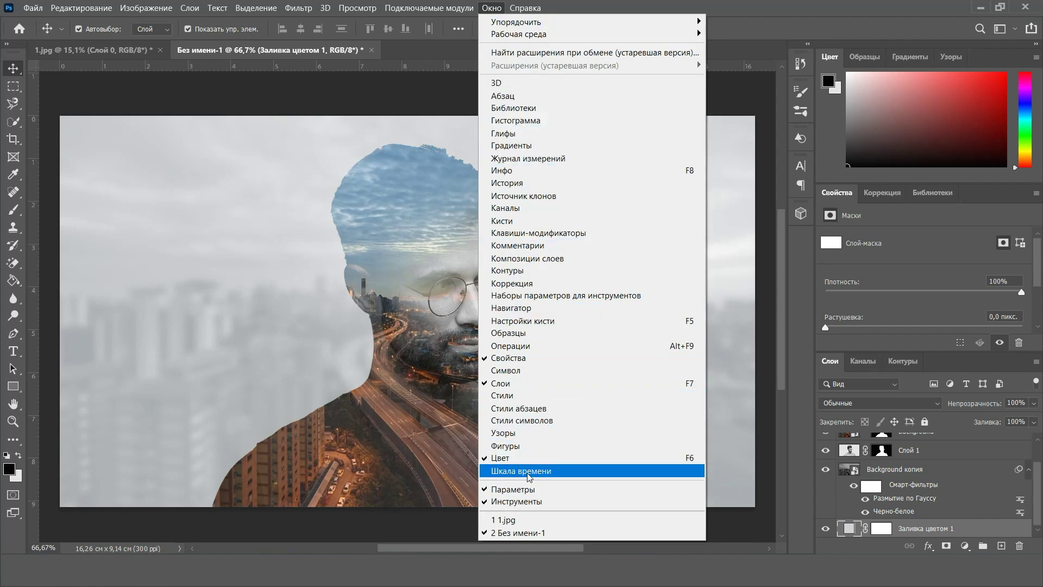
{"action": "left_click", "coordinate": [560, 472]}
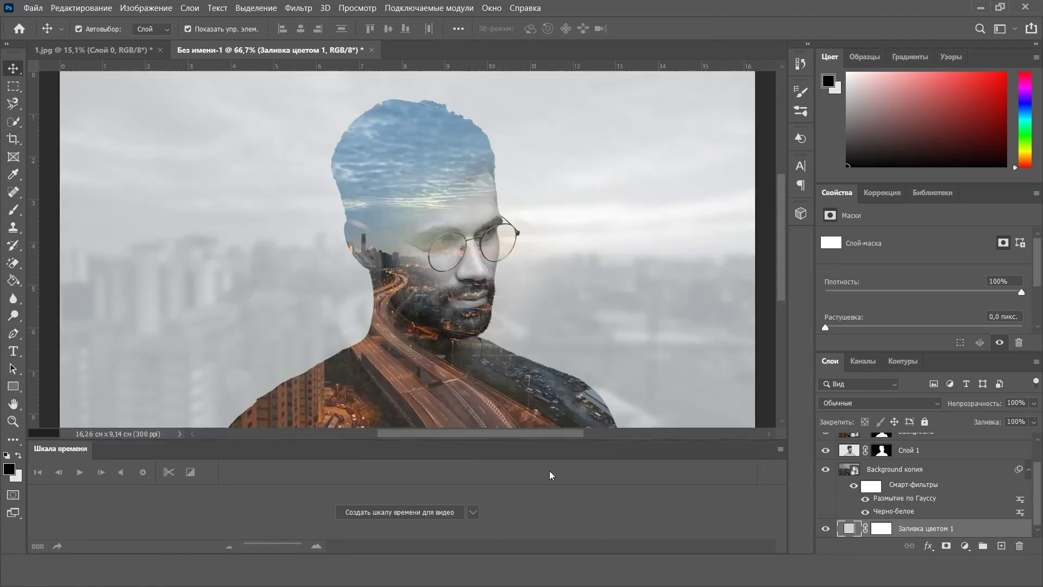
{"action": "left_click", "coordinate": [387, 511]}
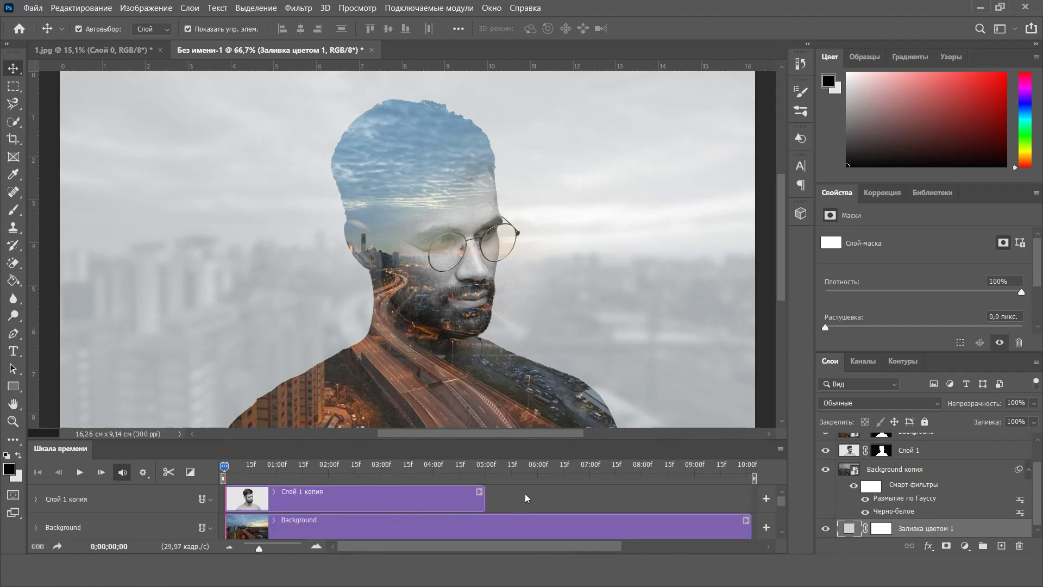
Extend the Слой 1 копия, Слой 1 and Заливка цветом 1 clips on the timeline to match the end of the Background video clip
{"action": "left_click_drag", "start_coordinate": [348, 439], "coordinate": [356, 374]}
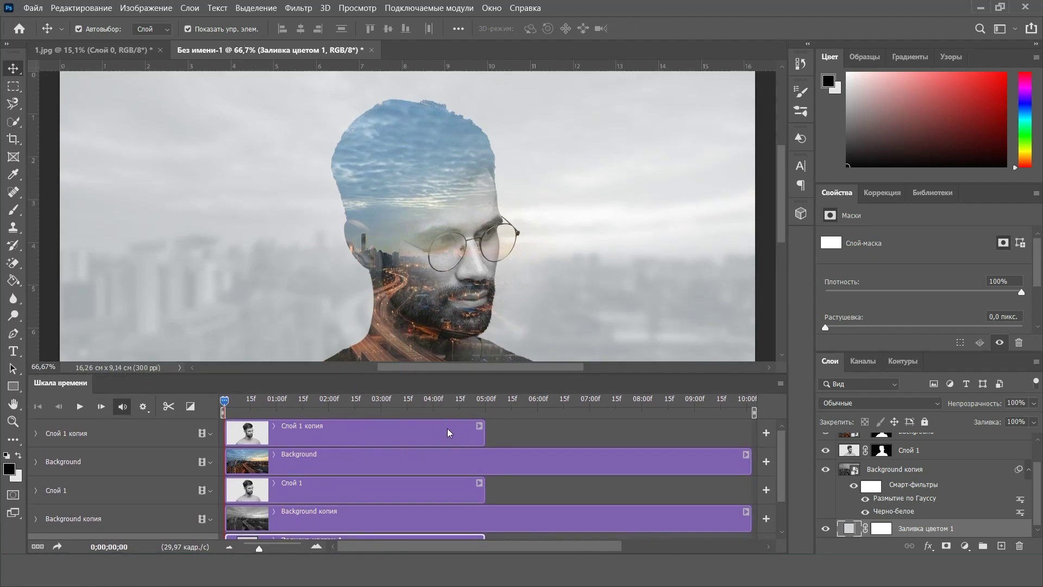
{"action": "left_click_drag", "start_coordinate": [484, 435], "coordinate": [752, 436]}
{"action": "left_click_drag", "start_coordinate": [485, 492], "coordinate": [751, 483]}
{"action": "scroll", "coordinate": [525, 511], "scroll_direction": "down", "scroll_amount": 1}
{"action": "left_click_drag", "start_coordinate": [483, 520], "coordinate": [748, 517]}
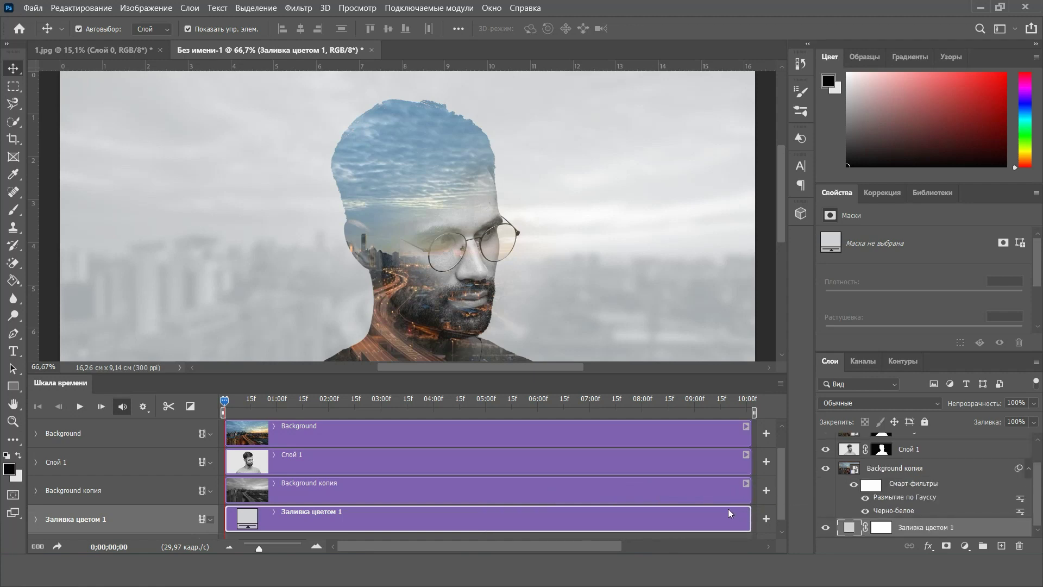
{"action": "left_click_drag", "start_coordinate": [350, 377], "coordinate": [358, 459]}
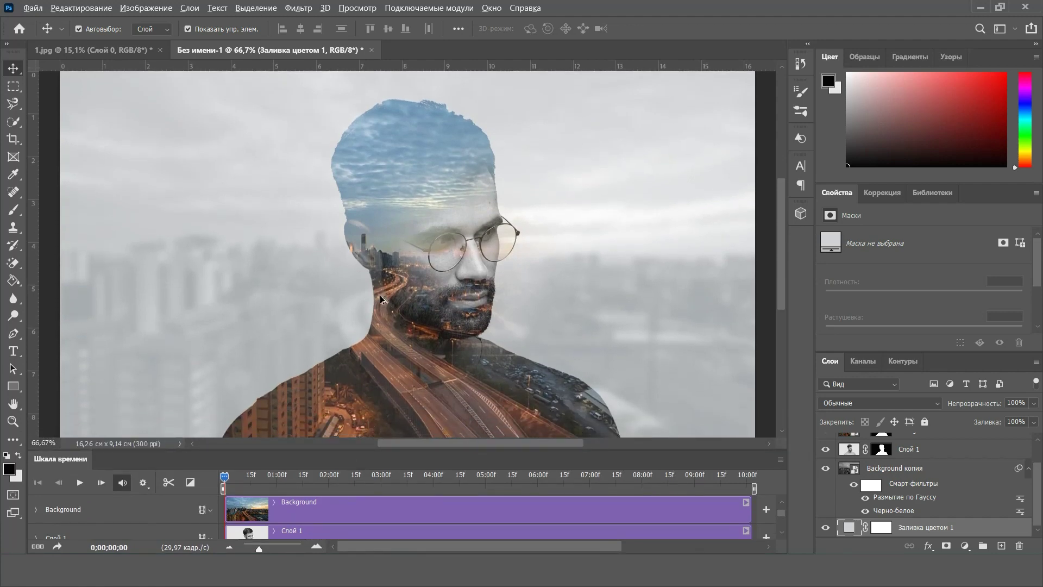
Play the timeline from the start to preview the animated portrait, stopping partway through
{"action": "scroll", "coordinate": [382, 299], "scroll_direction": "down", "scroll_amount": 1}
{"action": "scroll", "coordinate": [391, 309], "scroll_direction": "down", "scroll_amount": 1}
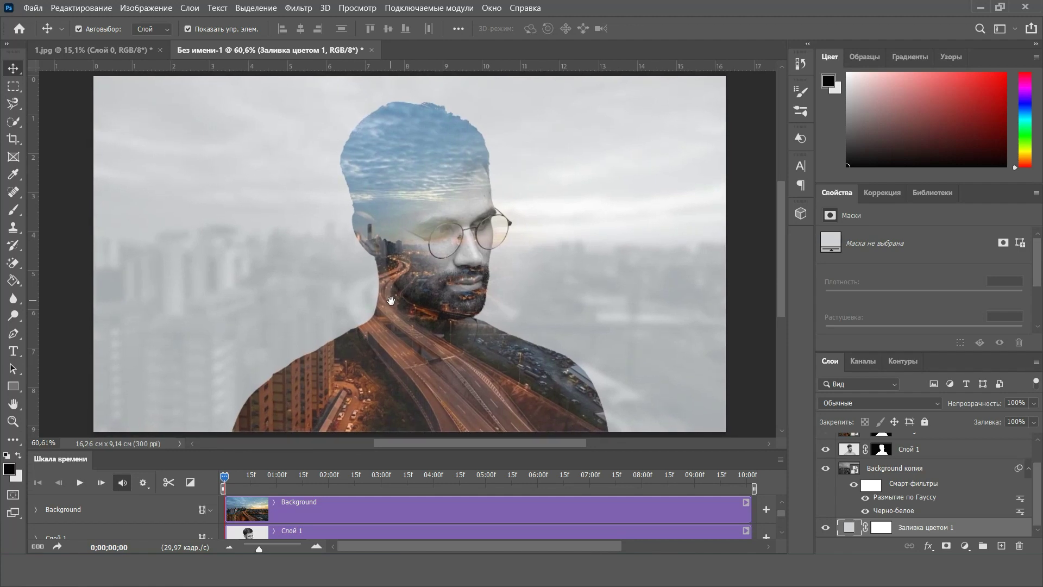
{"action": "left_click", "coordinate": [80, 483]}
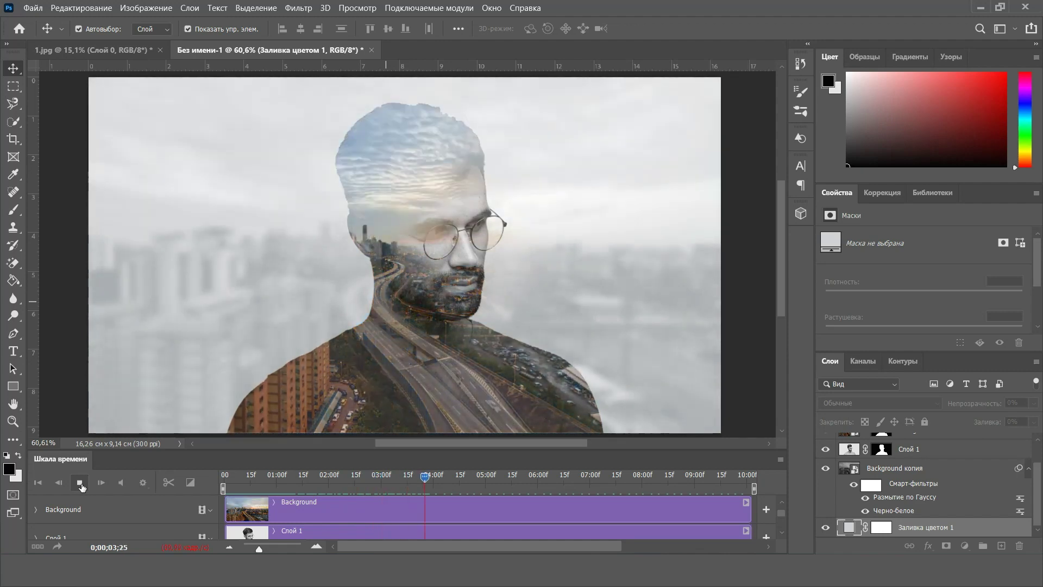
{"action": "left_click", "coordinate": [80, 483]}
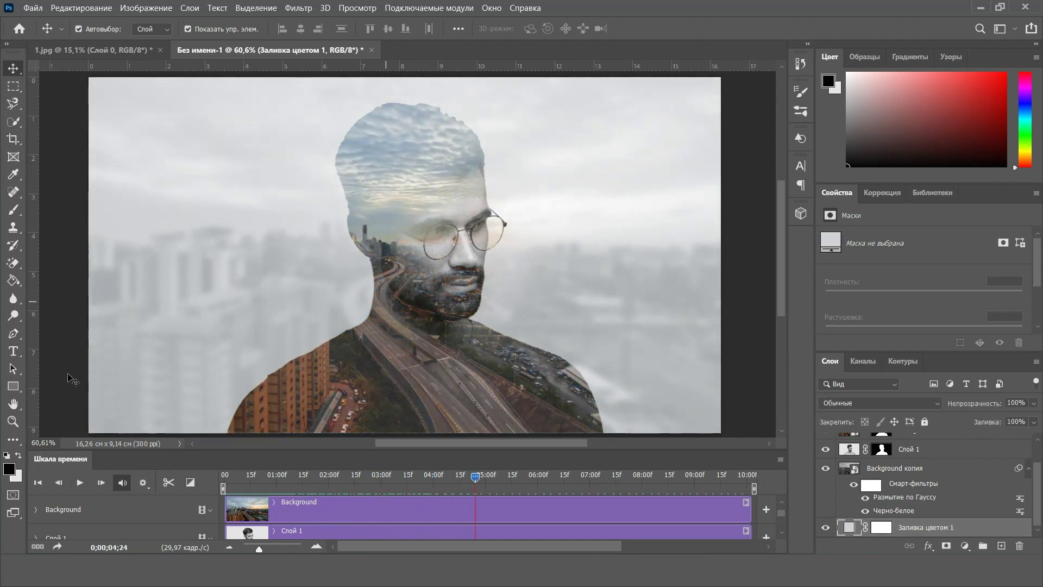
Open Save for Web (Сохранить для Web) with the GIF format and inspect the preview around the man's face
{"action": "left_click", "coordinate": [33, 7]}
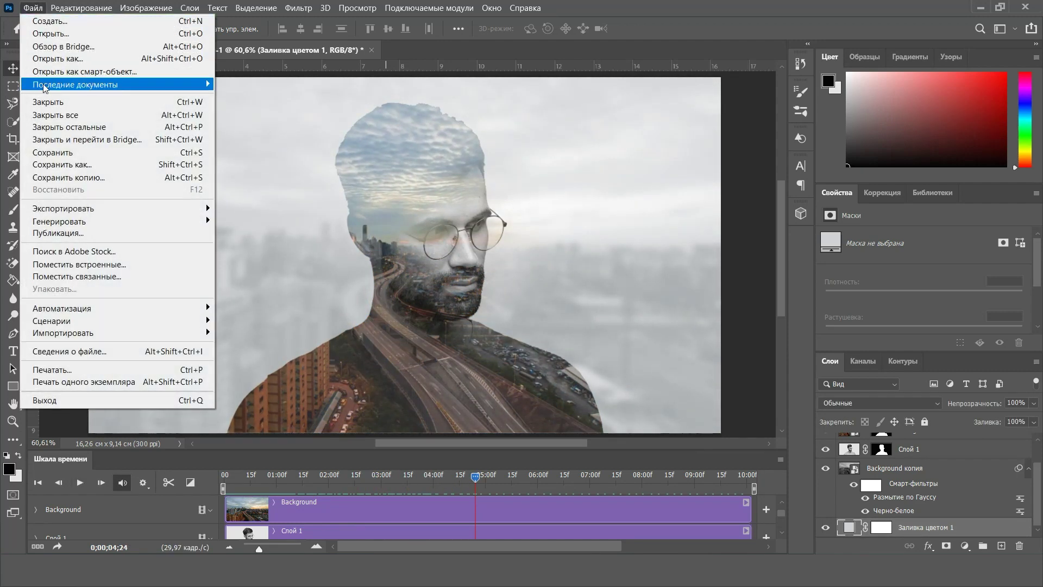
{"action": "mouse_move", "coordinate": [78, 209]}
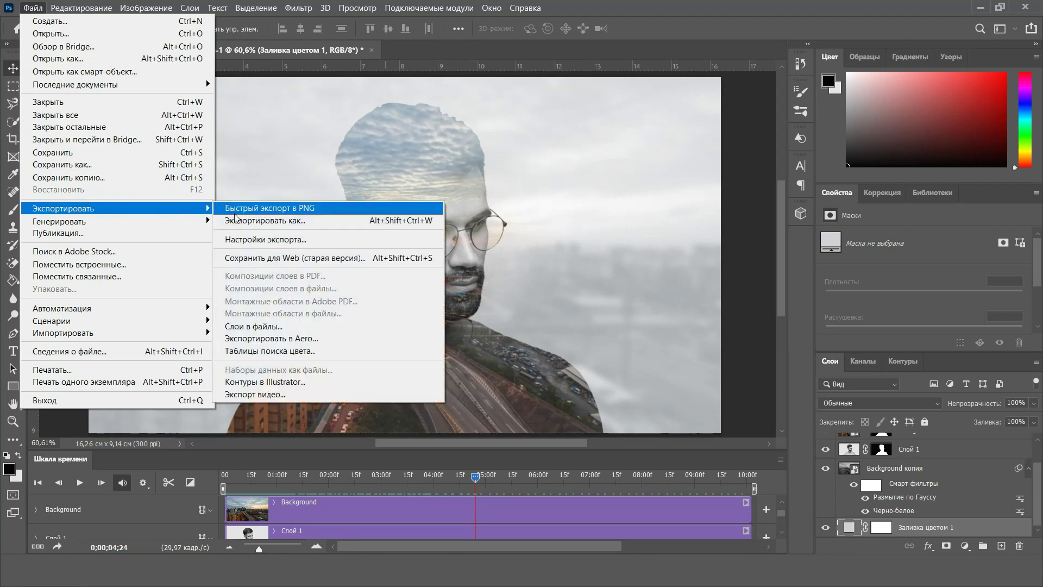
{"action": "left_click", "coordinate": [276, 261]}
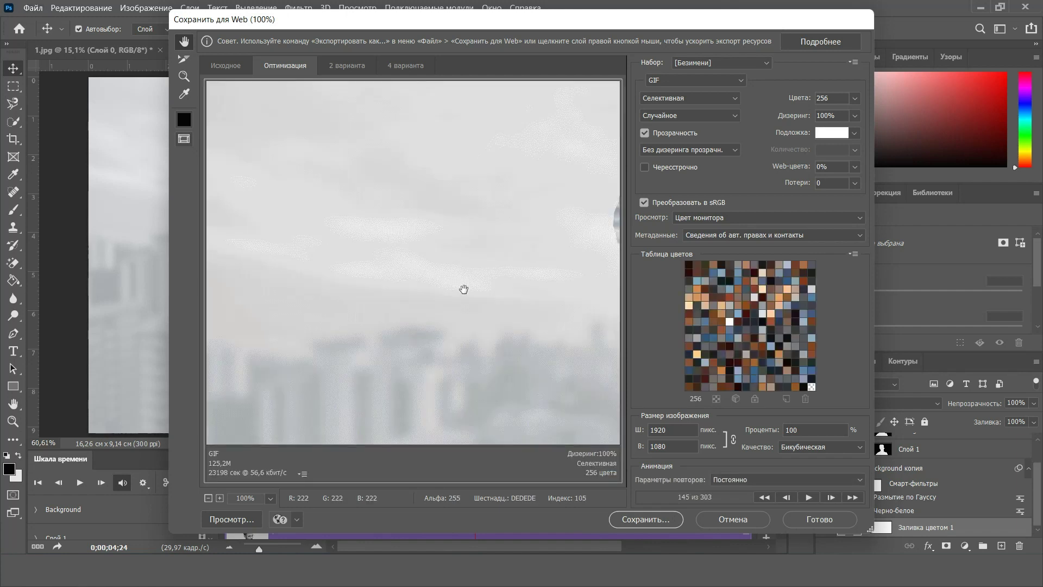
{"action": "mouse_move", "coordinate": [496, 336]}
{"action": "left_mouse_down"}
{"action": "mouse_move", "coordinate": [360, 289]}
{"action": "mouse_move", "coordinate": [426, 326]}
{"action": "mouse_move", "coordinate": [343, 313]}
{"action": "mouse_move", "coordinate": [443, 360]}
{"action": "left_mouse_up"}
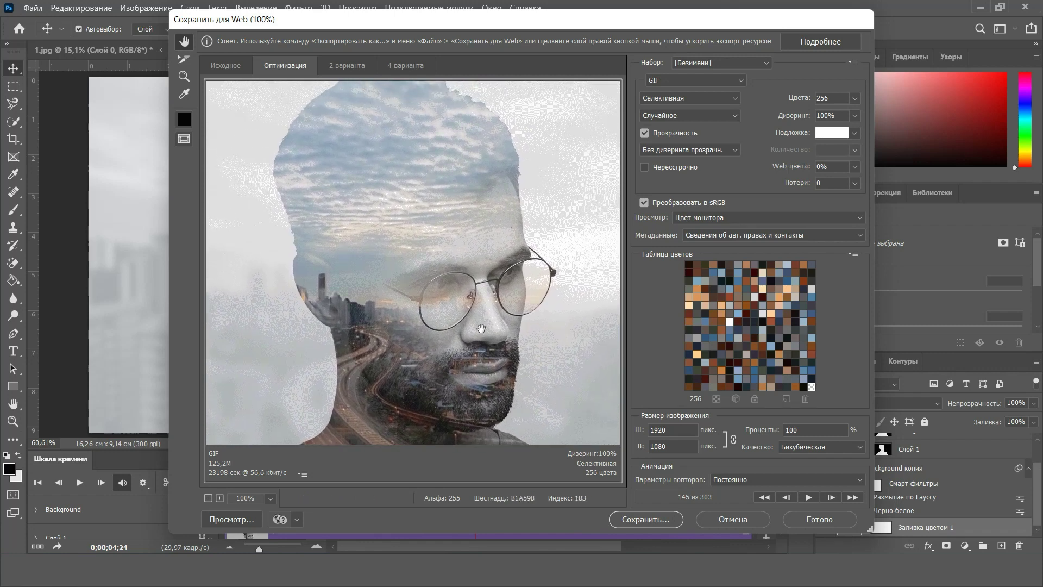
{"action": "left_click_drag", "start_coordinate": [479, 391], "coordinate": [485, 370]}
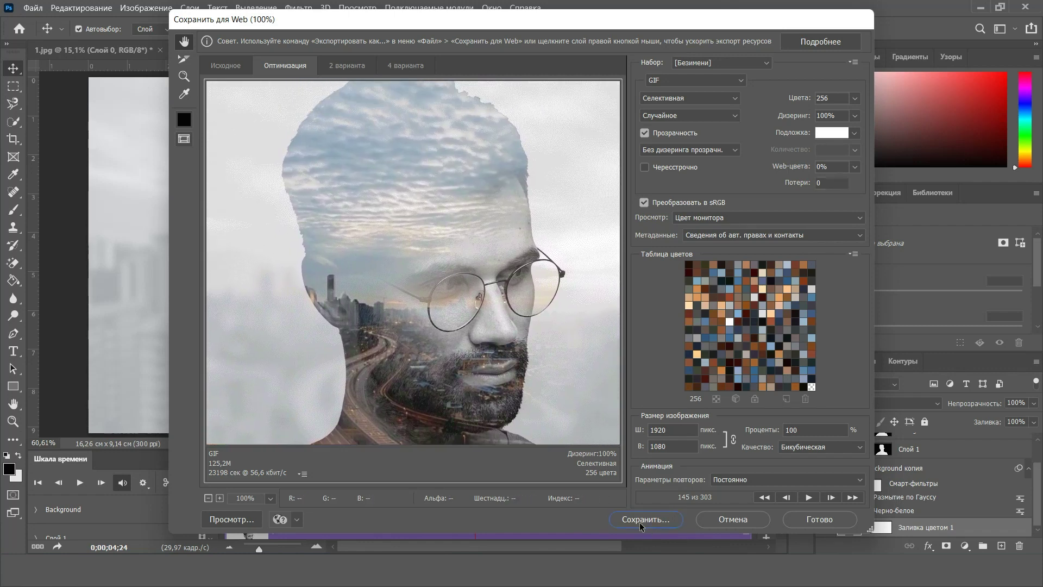
Save the optimized GIF as Cinemagraph.gif in the Урок 2 folder, accepting the file name compatibility warning
{"action": "left_click", "coordinate": [645, 521]}
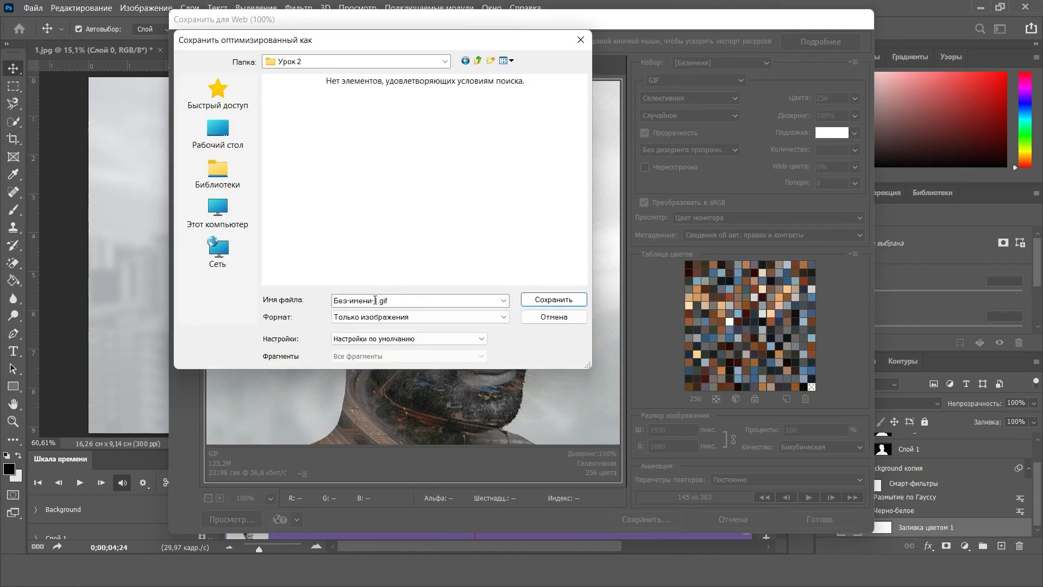
{"action": "left_click", "coordinate": [379, 301]}
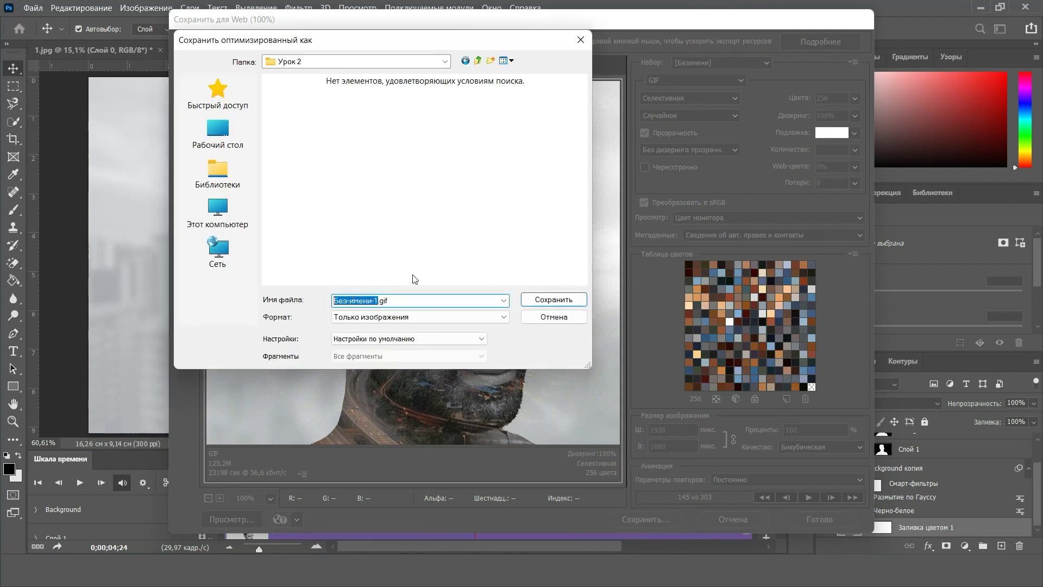
{"action": "type", "text": "C"}
{"action": "left_click", "coordinate": [553, 299]}
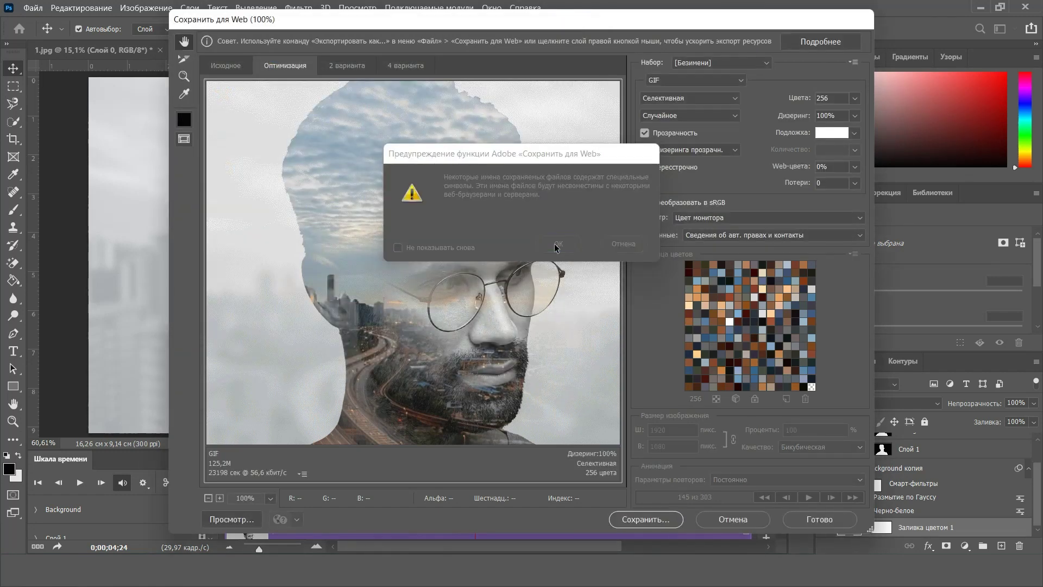
{"action": "left_click", "coordinate": [556, 245]}
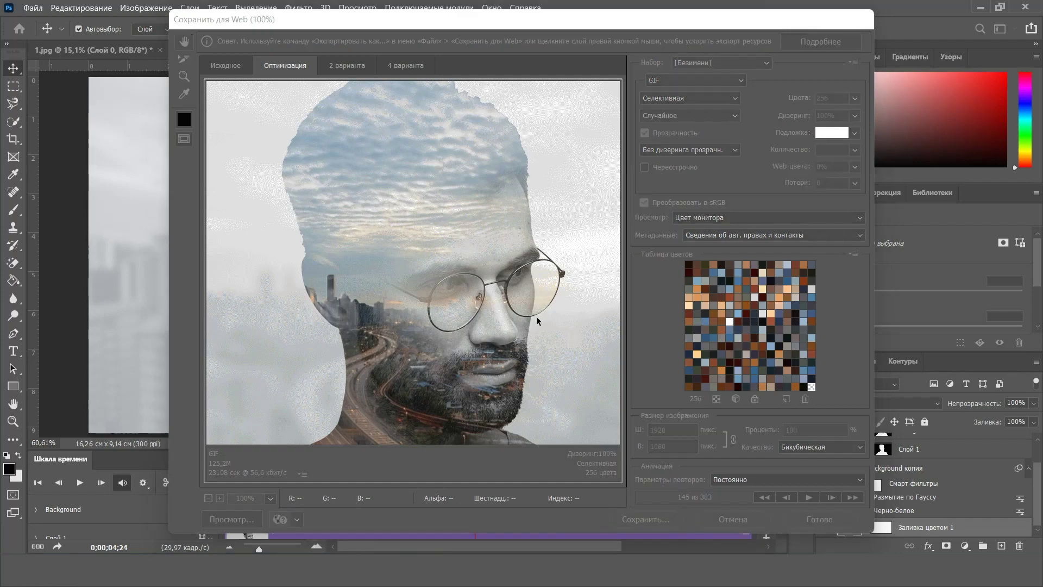
Switch to the Урок 2 folder in File Explorer and open Cinemagraph.gif to examine the exported animation up close
{"action": "key", "text": "alt+Tab"}
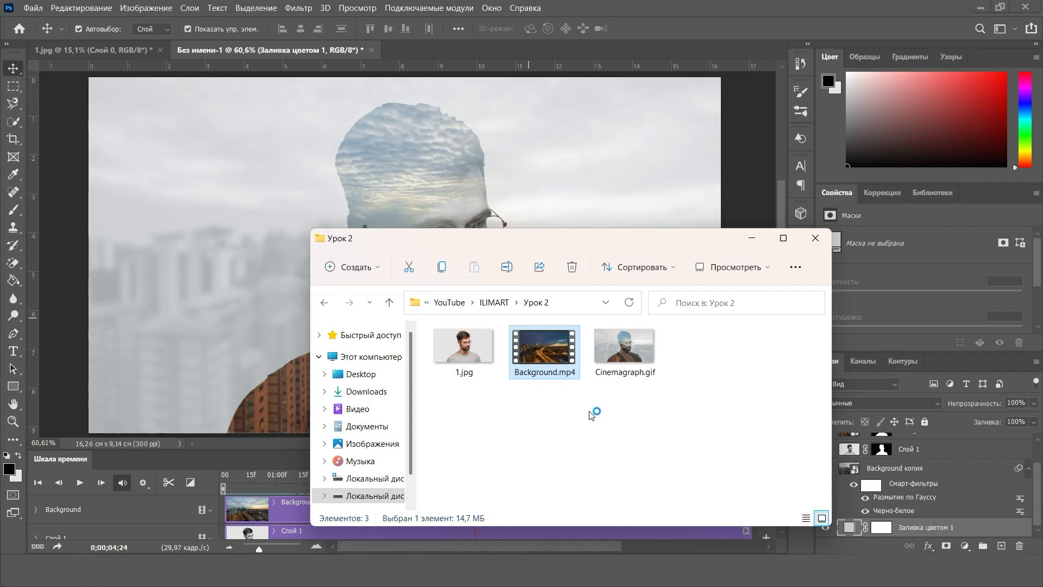
{"action": "left_click", "coordinate": [637, 340]}
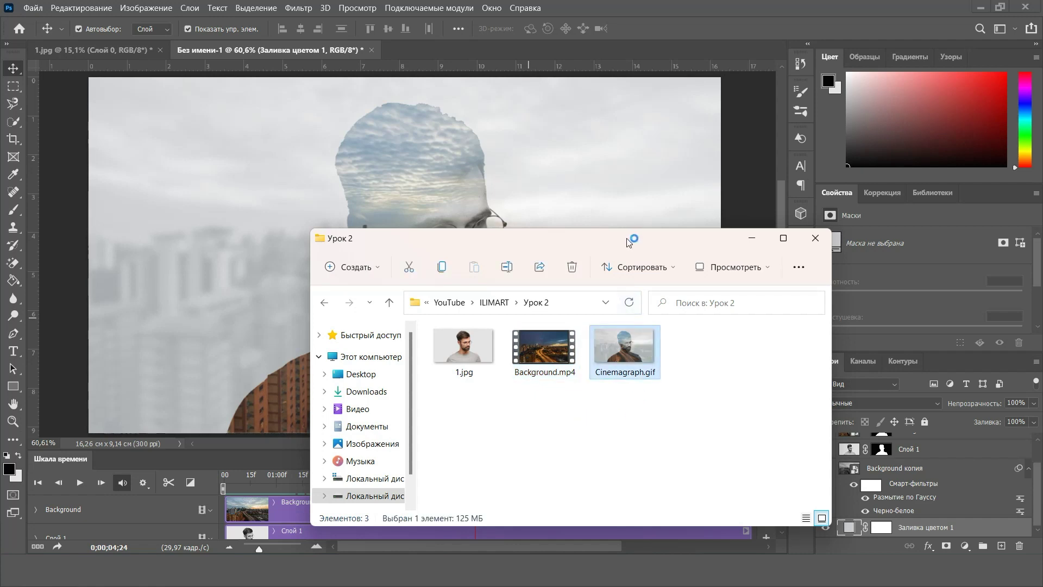
{"action": "left_click_drag", "start_coordinate": [629, 242], "coordinate": [617, 220]}
{"action": "double_click", "coordinate": [625, 322]}
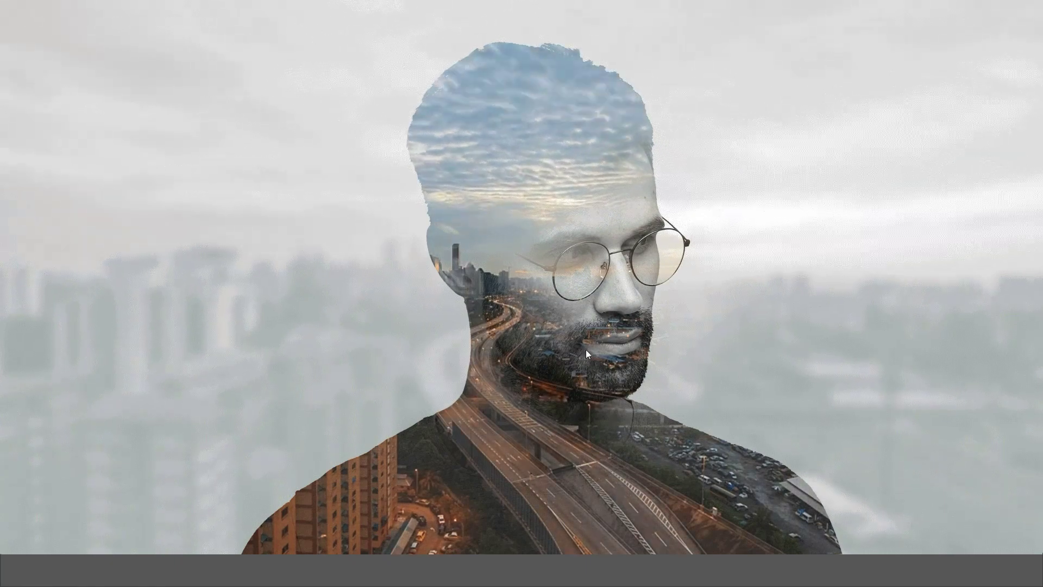
{"action": "scroll", "coordinate": [576, 366], "scroll_direction": "up", "scroll_amount": 5}
{"action": "left_click_drag", "start_coordinate": [592, 405], "coordinate": [674, 268]}
{"action": "scroll", "coordinate": [674, 267], "scroll_direction": "down", "scroll_amount": 5}
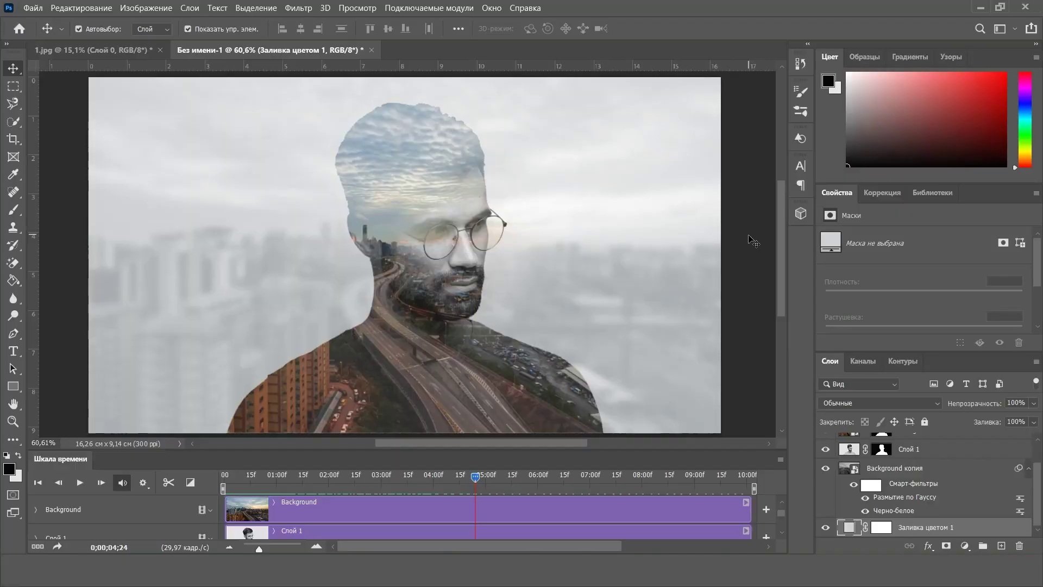
Open the video export settings (Экспорт видео) for the composition and name the output file Cinemagraph.mp4
{"action": "left_click", "coordinate": [754, 242]}
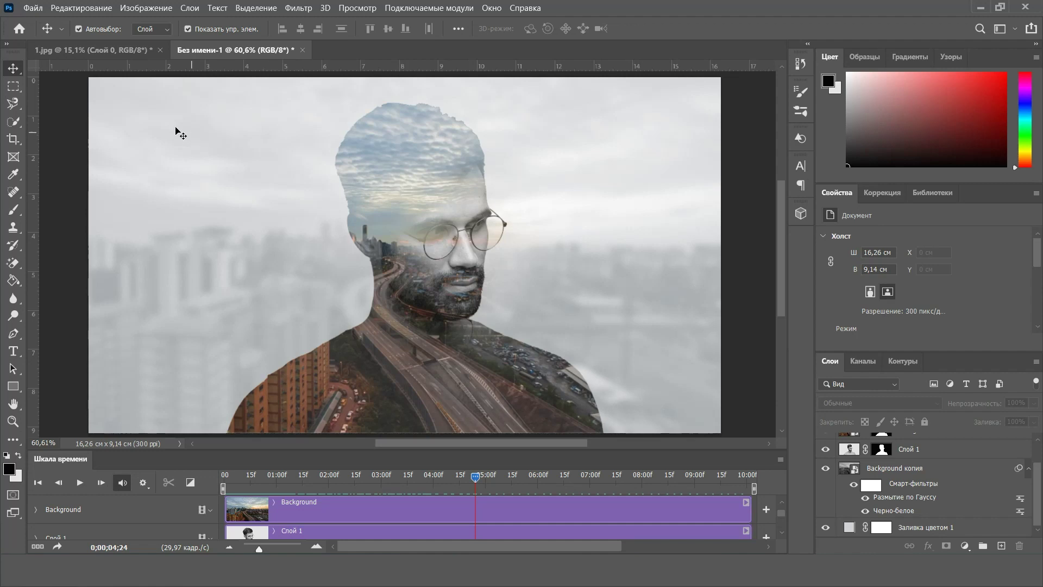
{"action": "left_click", "coordinate": [34, 10]}
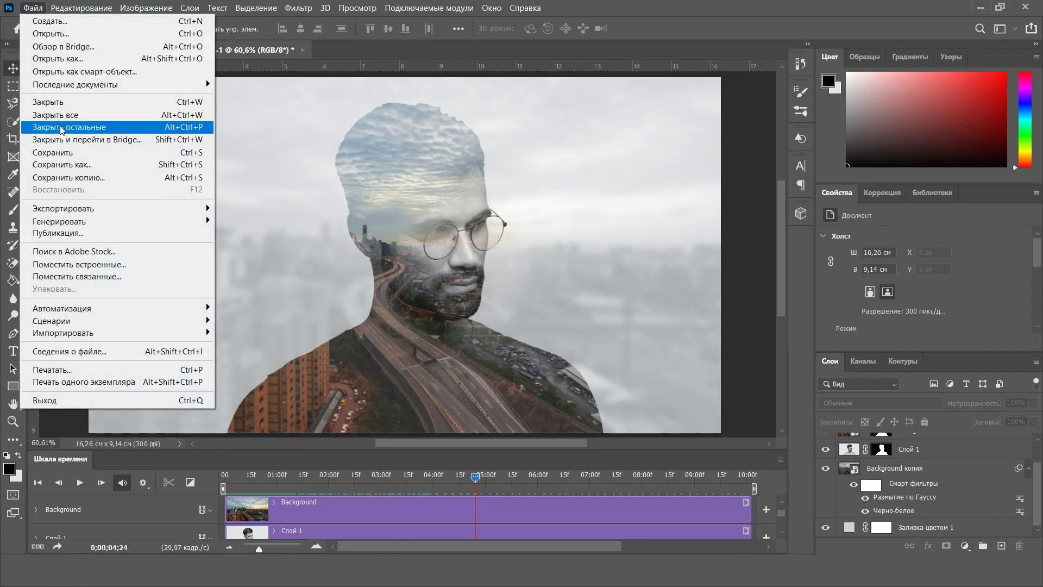
{"action": "mouse_move", "coordinate": [85, 210]}
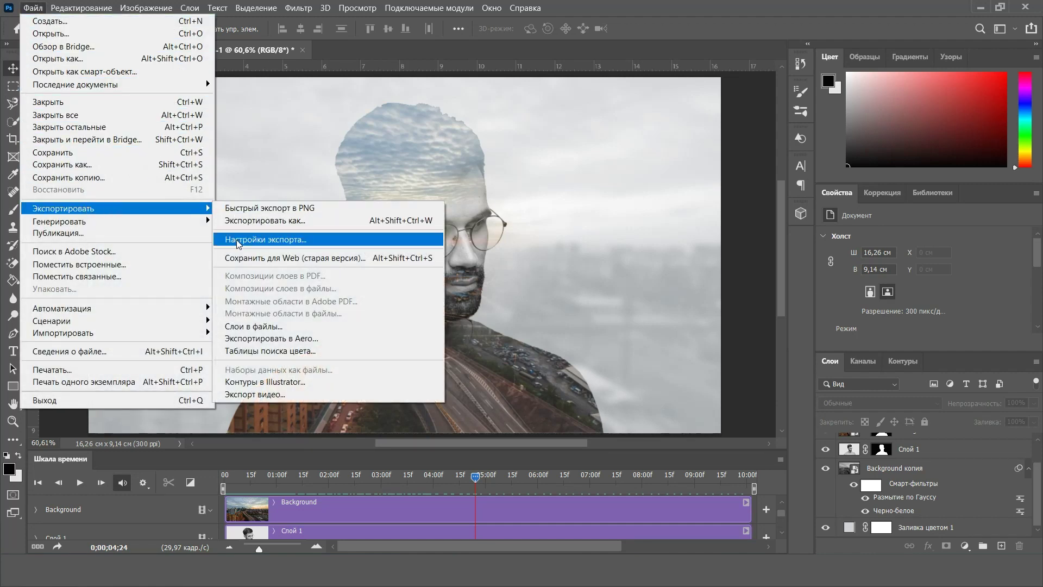
{"action": "left_click", "coordinate": [268, 396]}
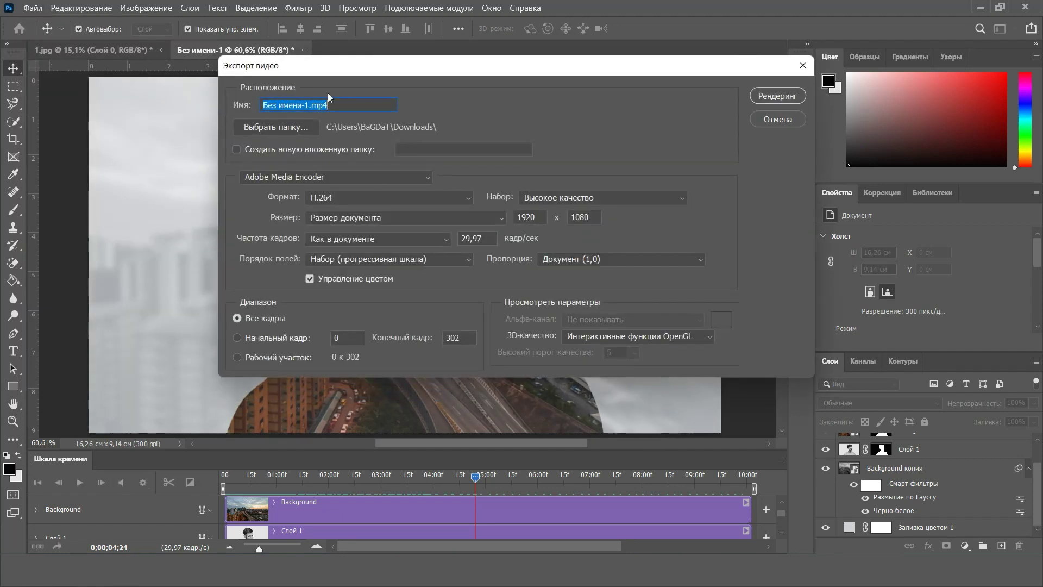
{"action": "type", "text": "С"}
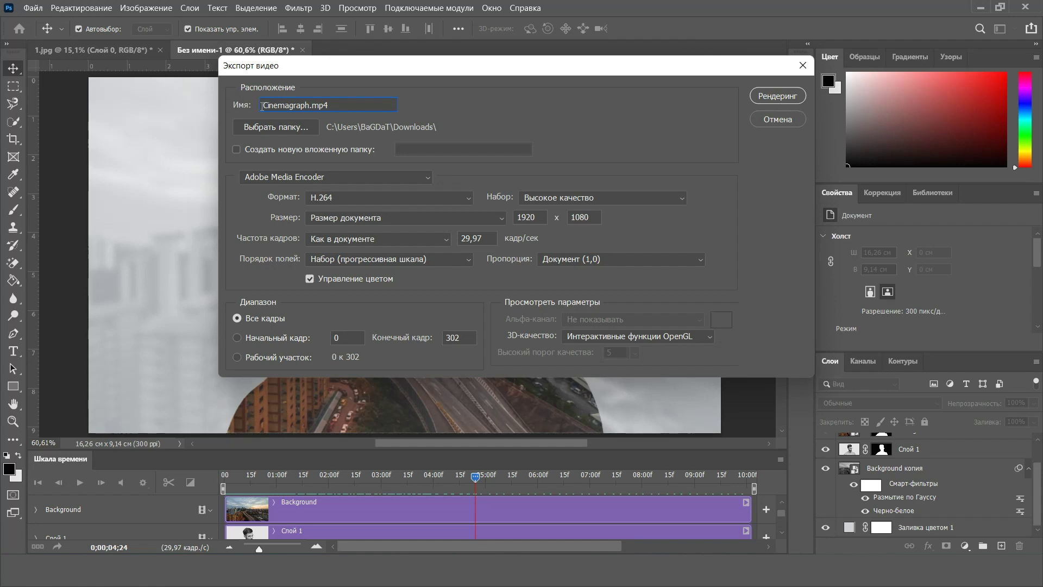
Set the export destination to the D:\YouTube\ILIMART\Урок 2 folder and render all frames as H.264 video
{"action": "left_click", "coordinate": [293, 128]}
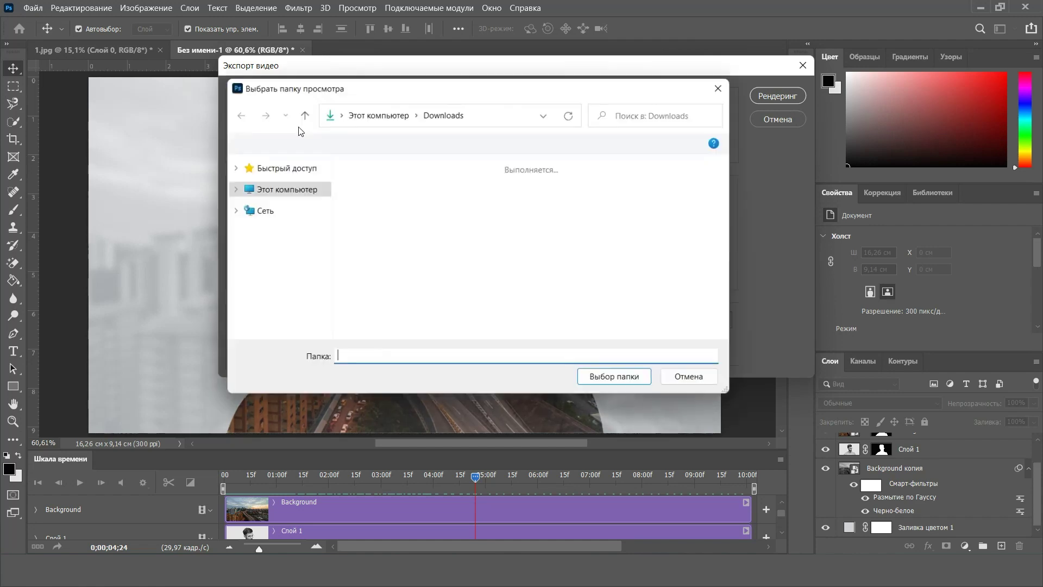
{"action": "double_click", "coordinate": [666, 212]}
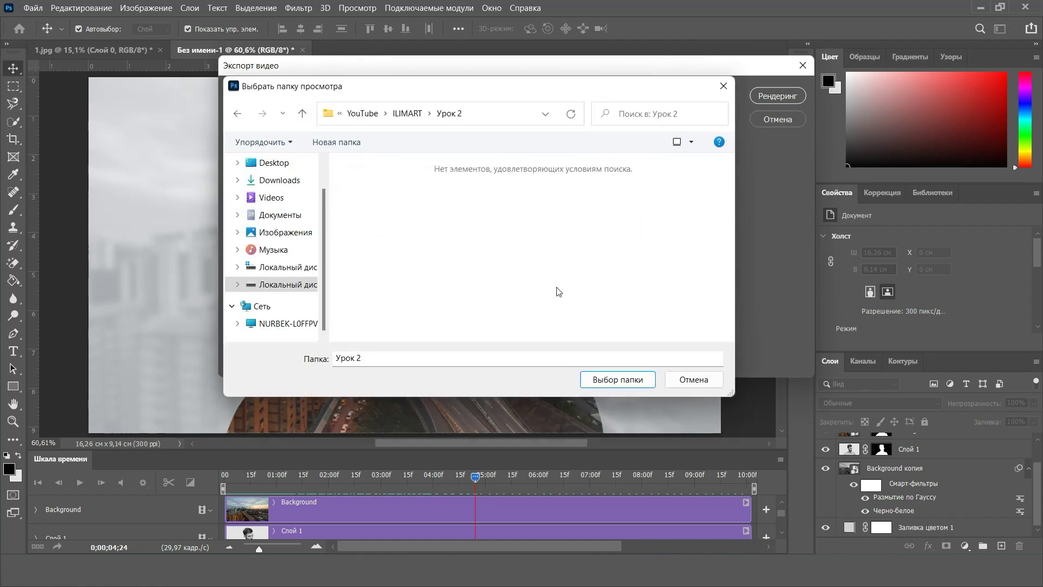
{"action": "left_click", "coordinate": [618, 380]}
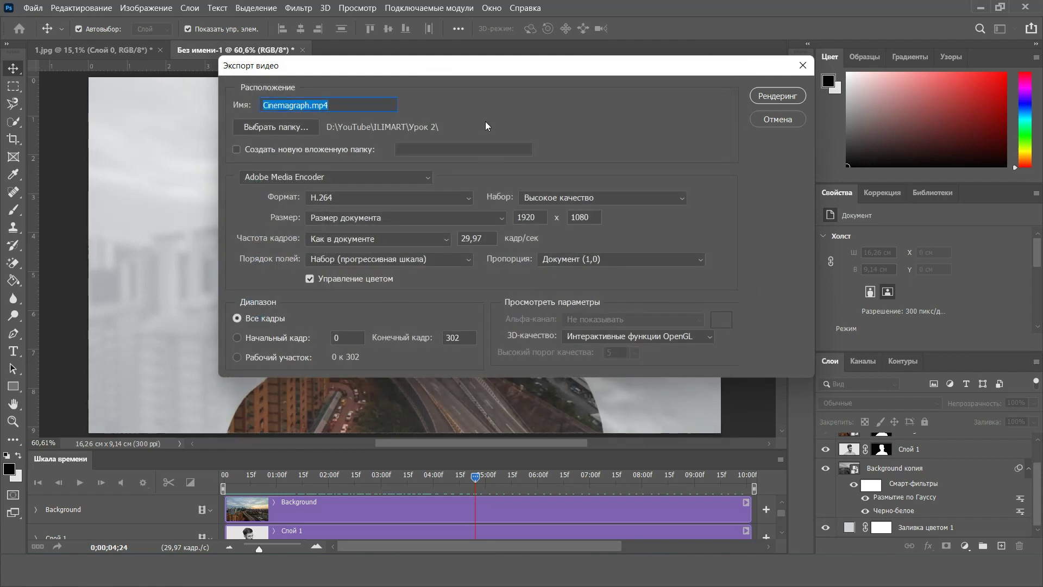
{"action": "left_click", "coordinate": [773, 98]}
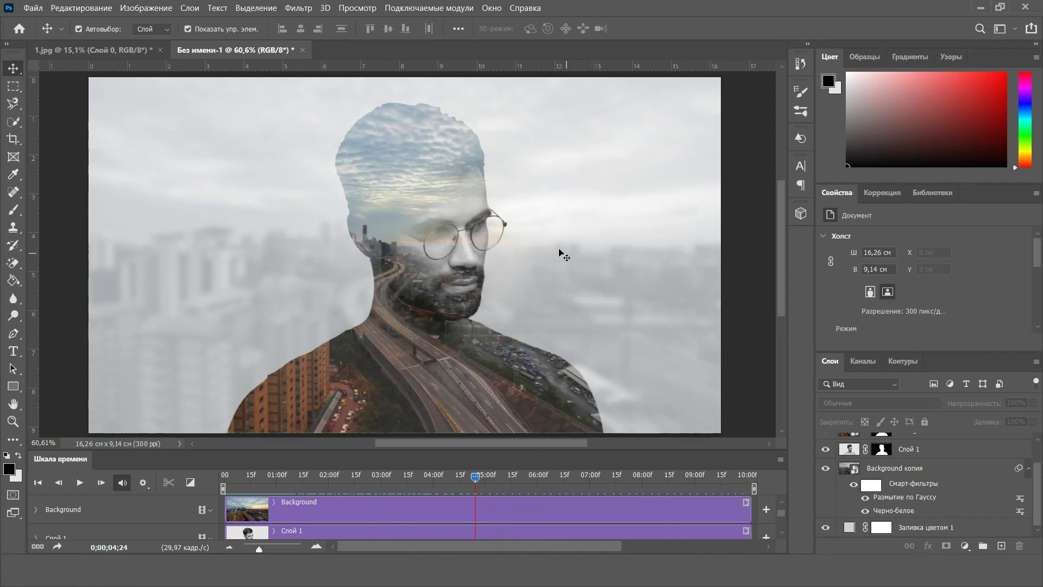
Switch to the Урок 2 folder in File Explorer and open Cinemagraph.mp4 to watch the rendered video
{"action": "key", "text": "alt+Tab"}
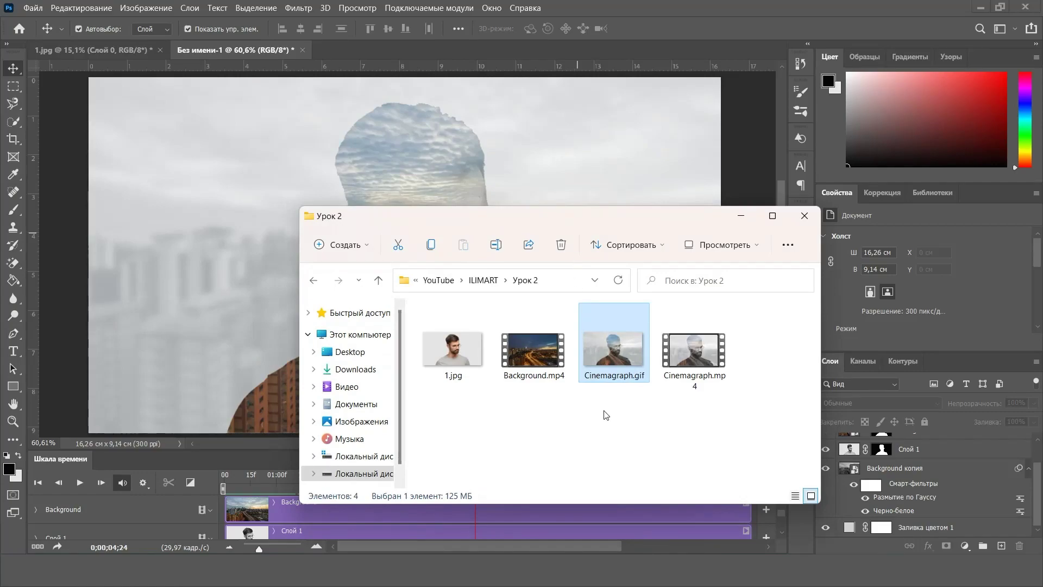
{"action": "left_click", "coordinate": [632, 406]}
{"action": "left_click", "coordinate": [686, 364]}
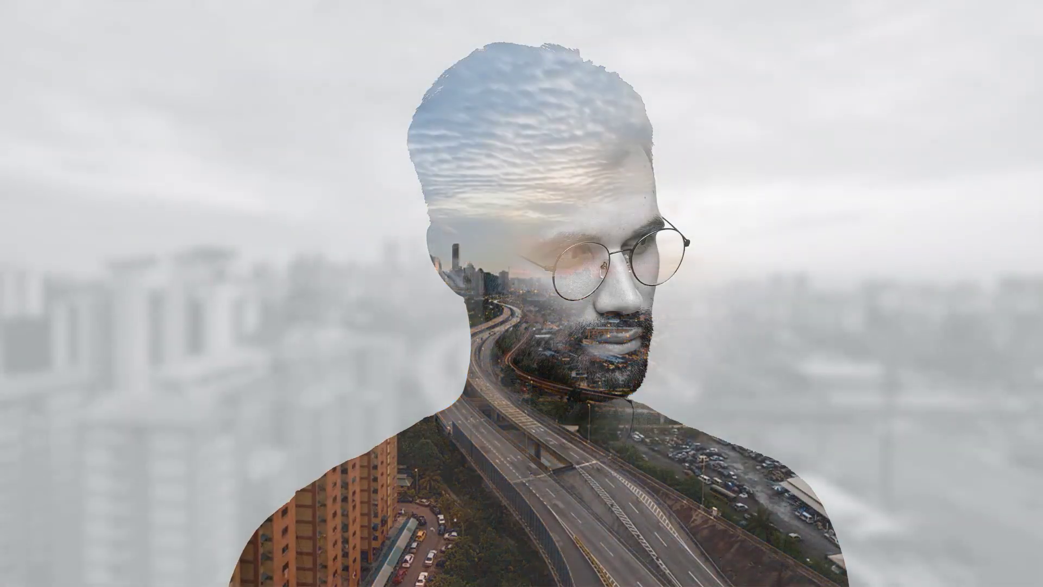